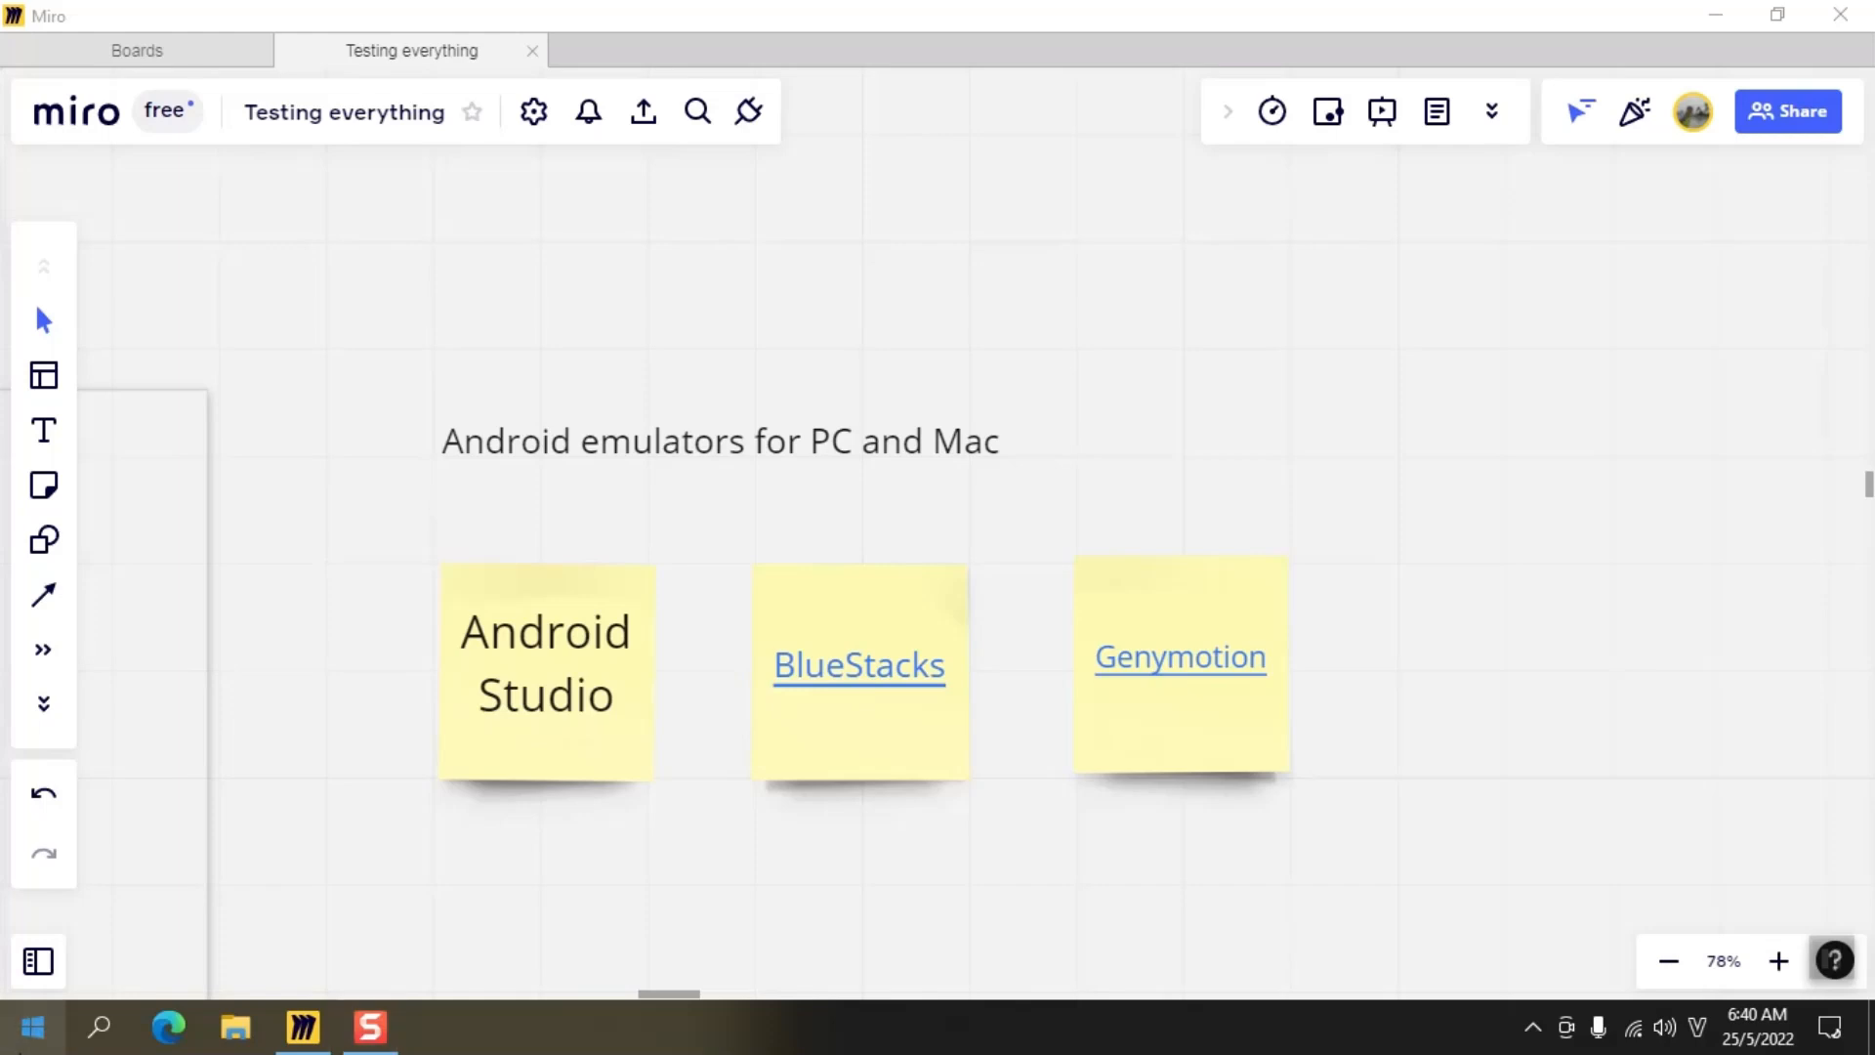
Step: Open Google Chrome and bring up the Android Studio download page at developer.android.com/studio
{"action": "left_click", "coordinate": [27, 1033]}
{"action": "type", "text": "chro"}
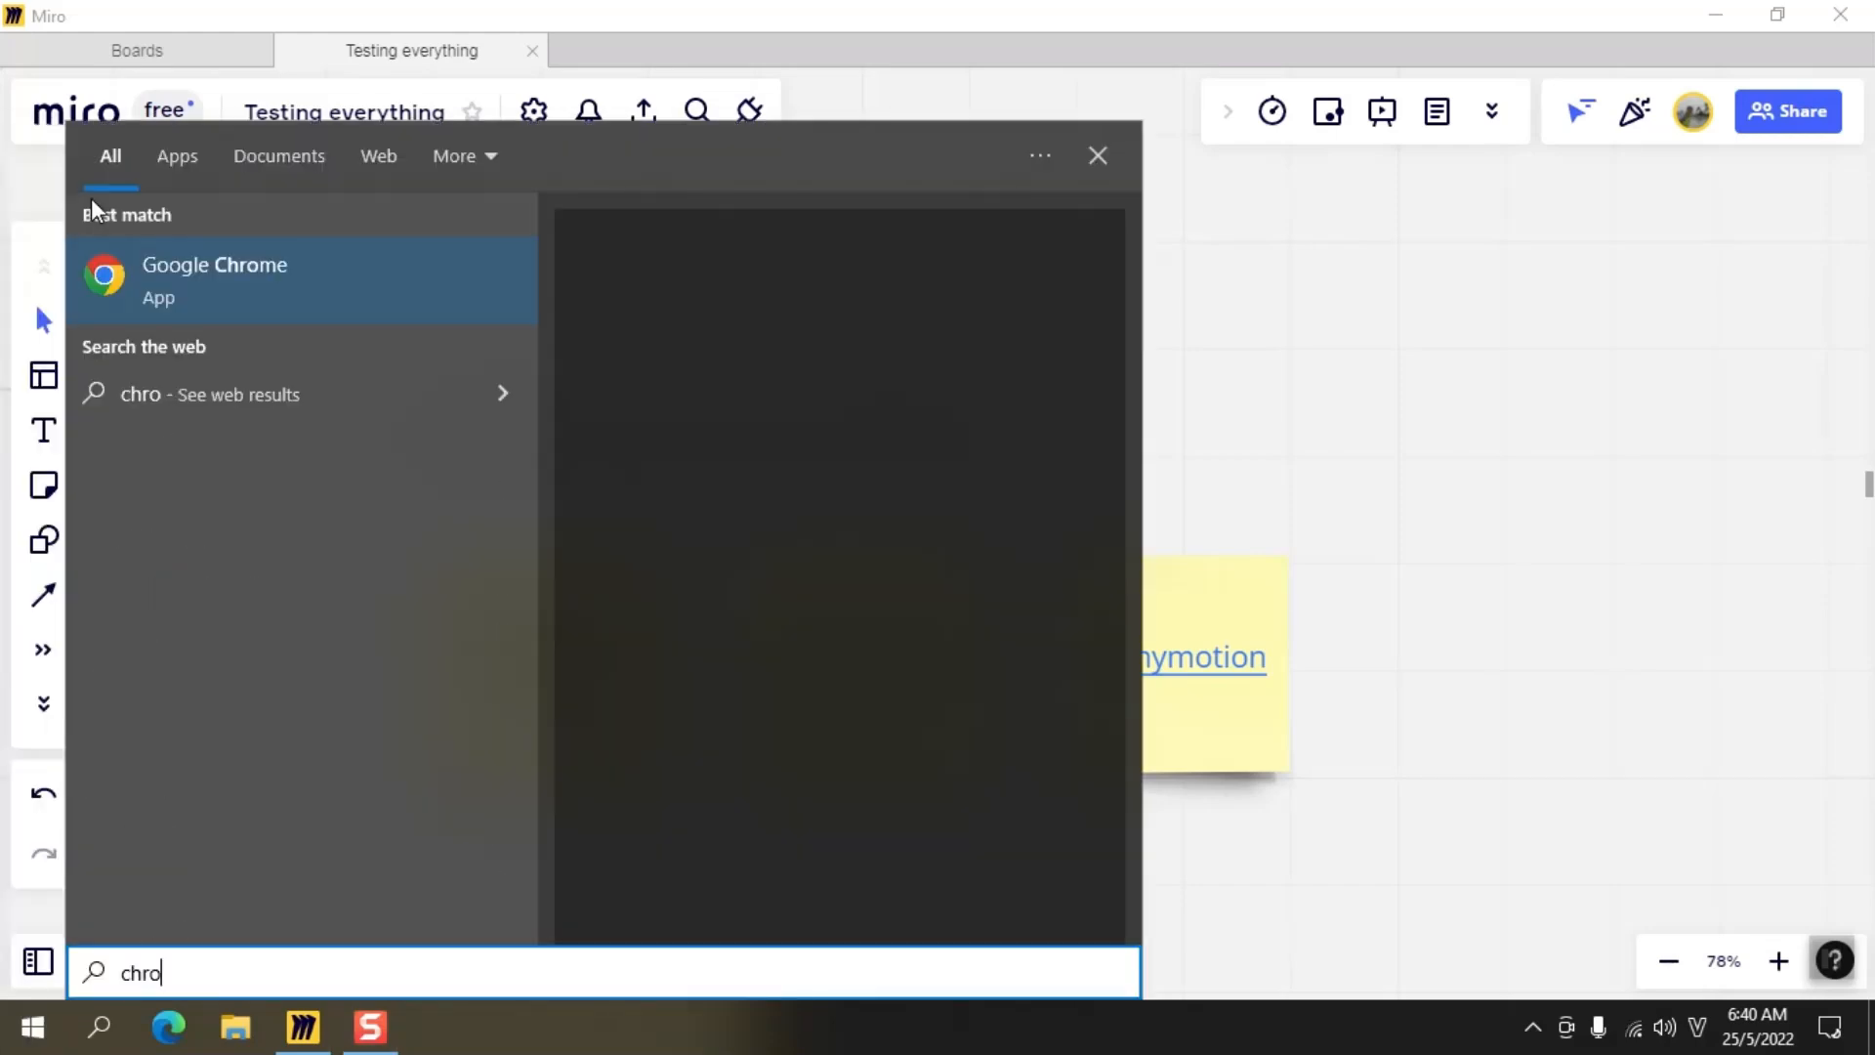
{"action": "key", "text": "Return"}
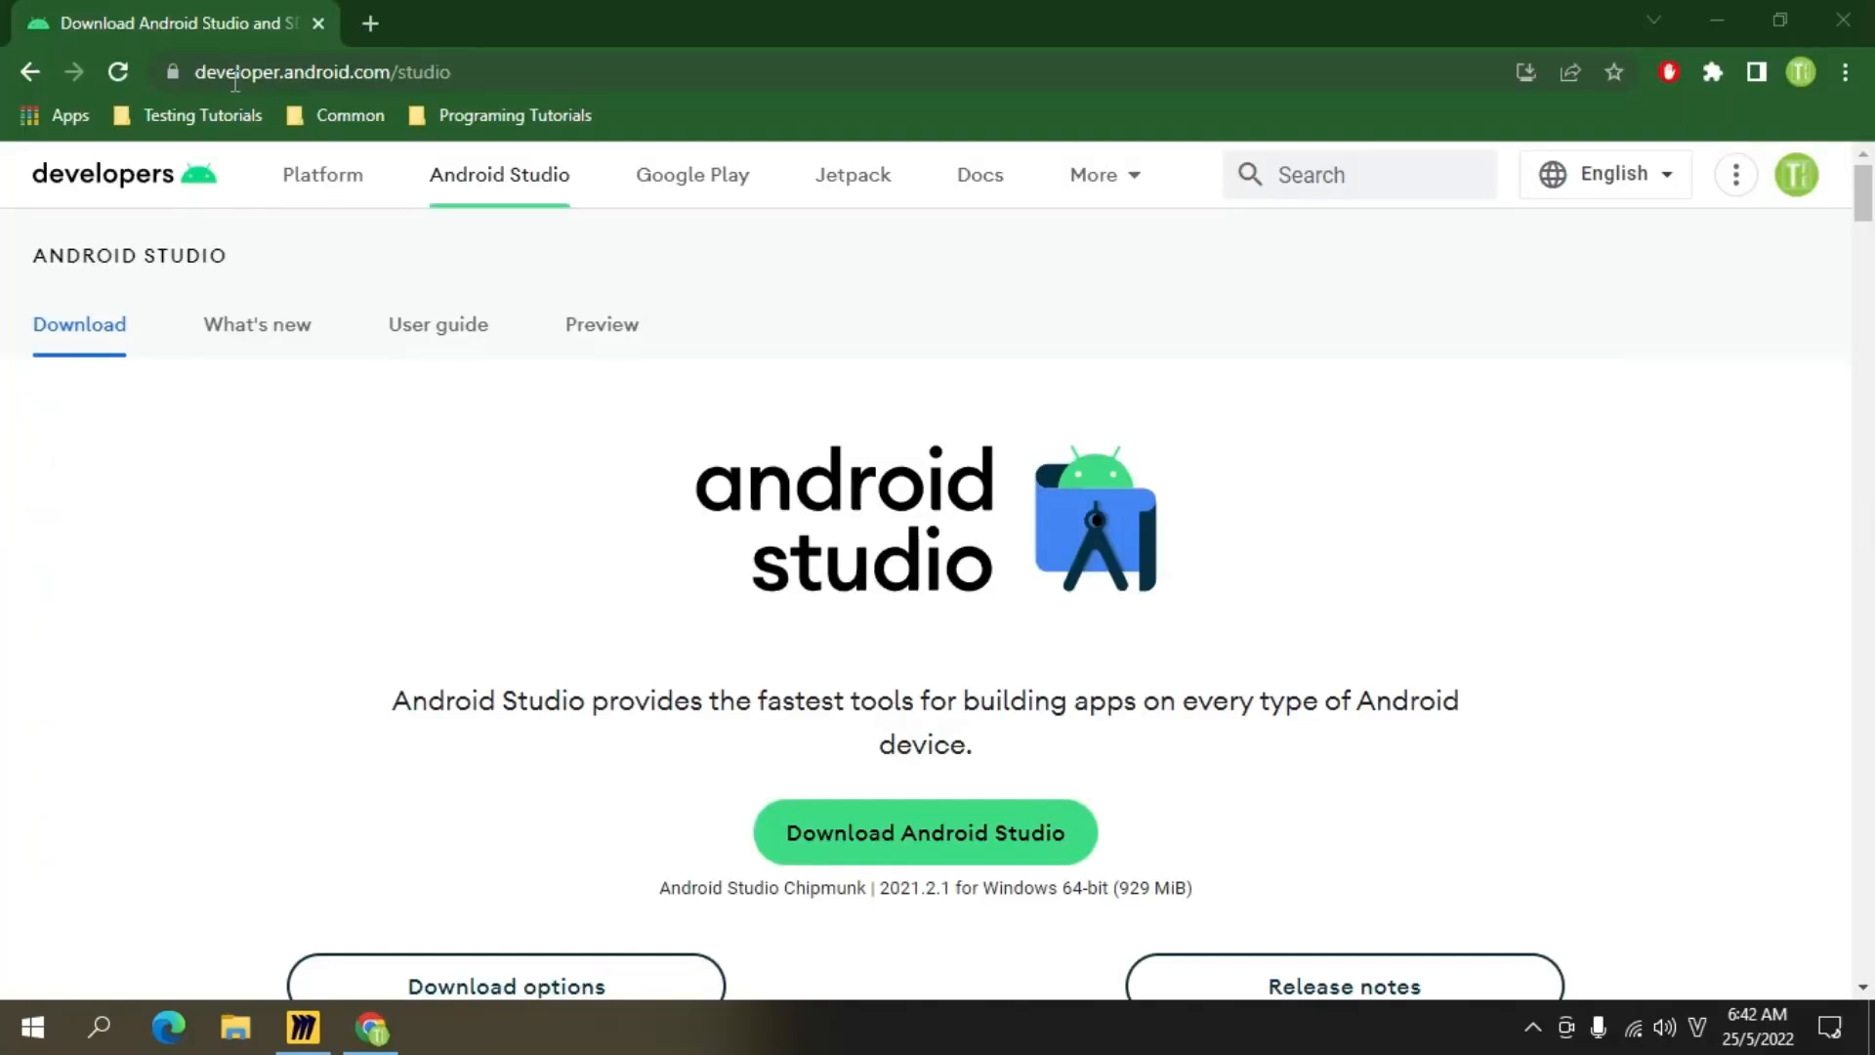
{"action": "left_click", "coordinate": [232, 79]}
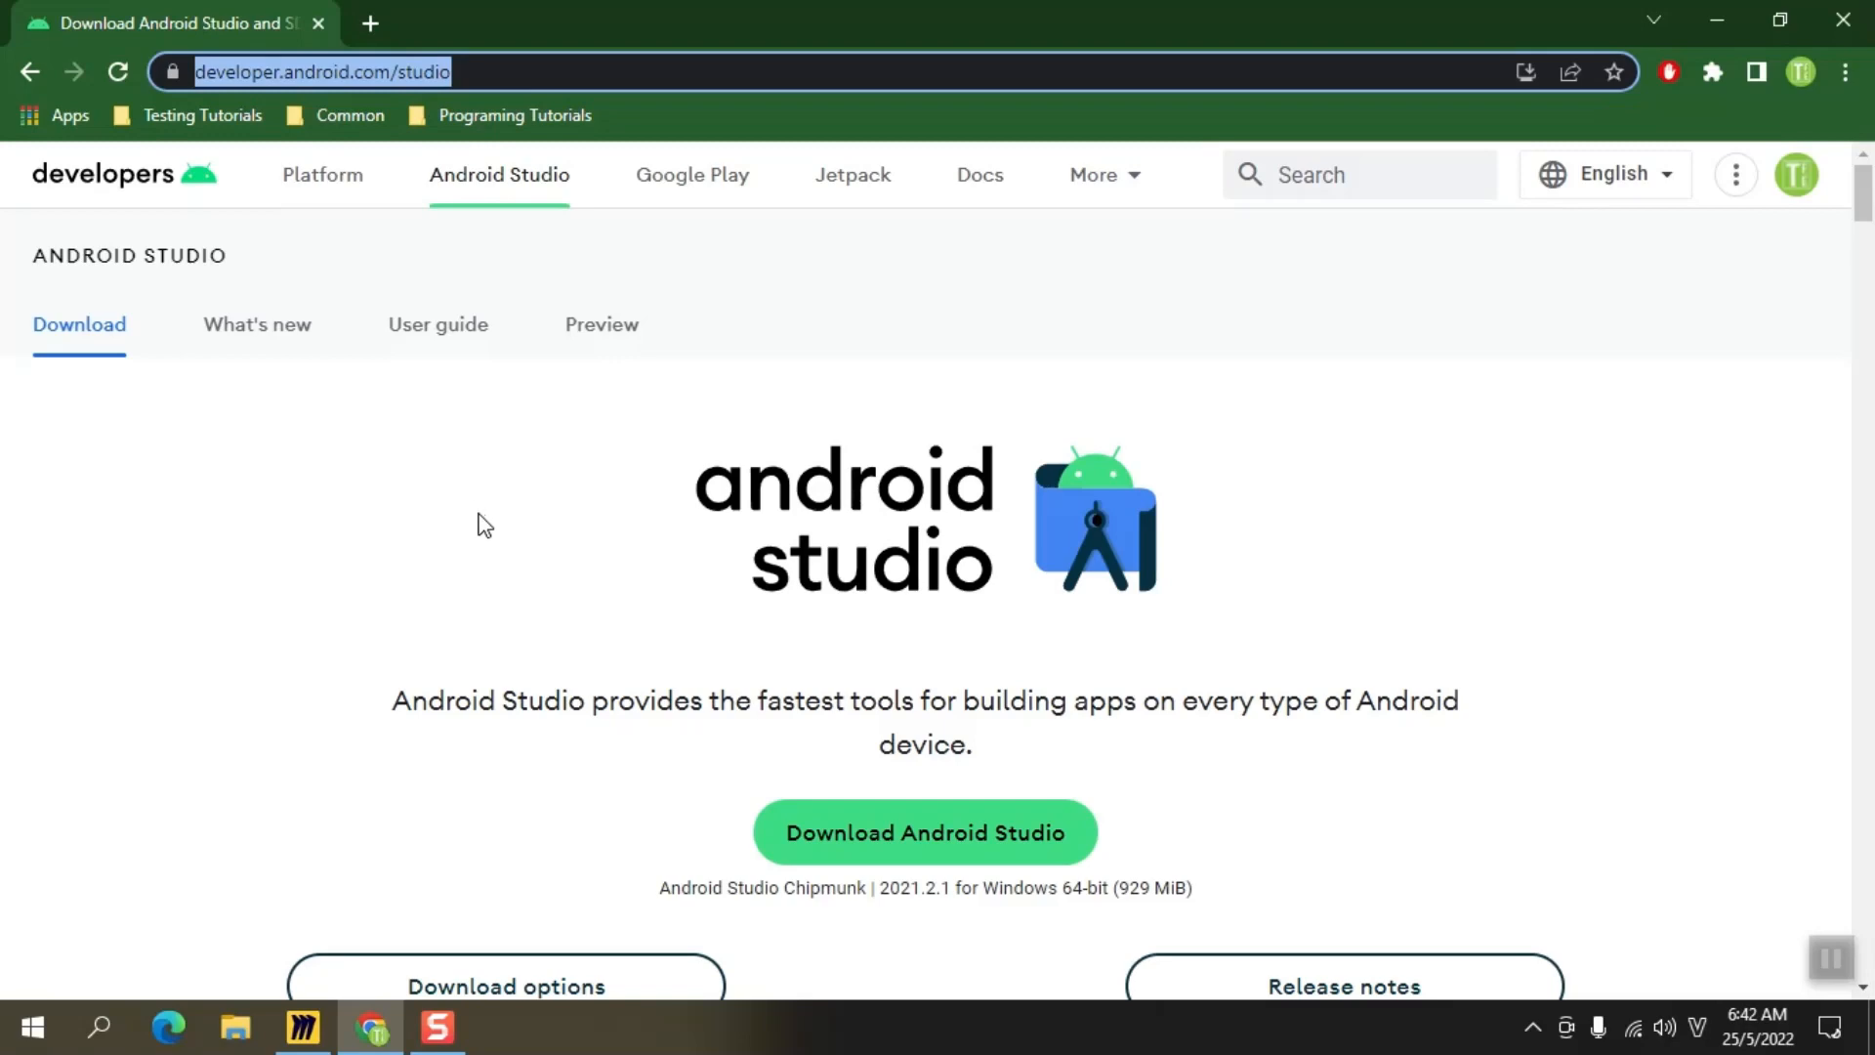
Step: Download Android Studio Chipmunk 2021.2.1 for Windows, agreeing to the terms and conditions
{"action": "scroll", "coordinate": [478, 525], "scroll_direction": "down", "scroll_amount": 3}
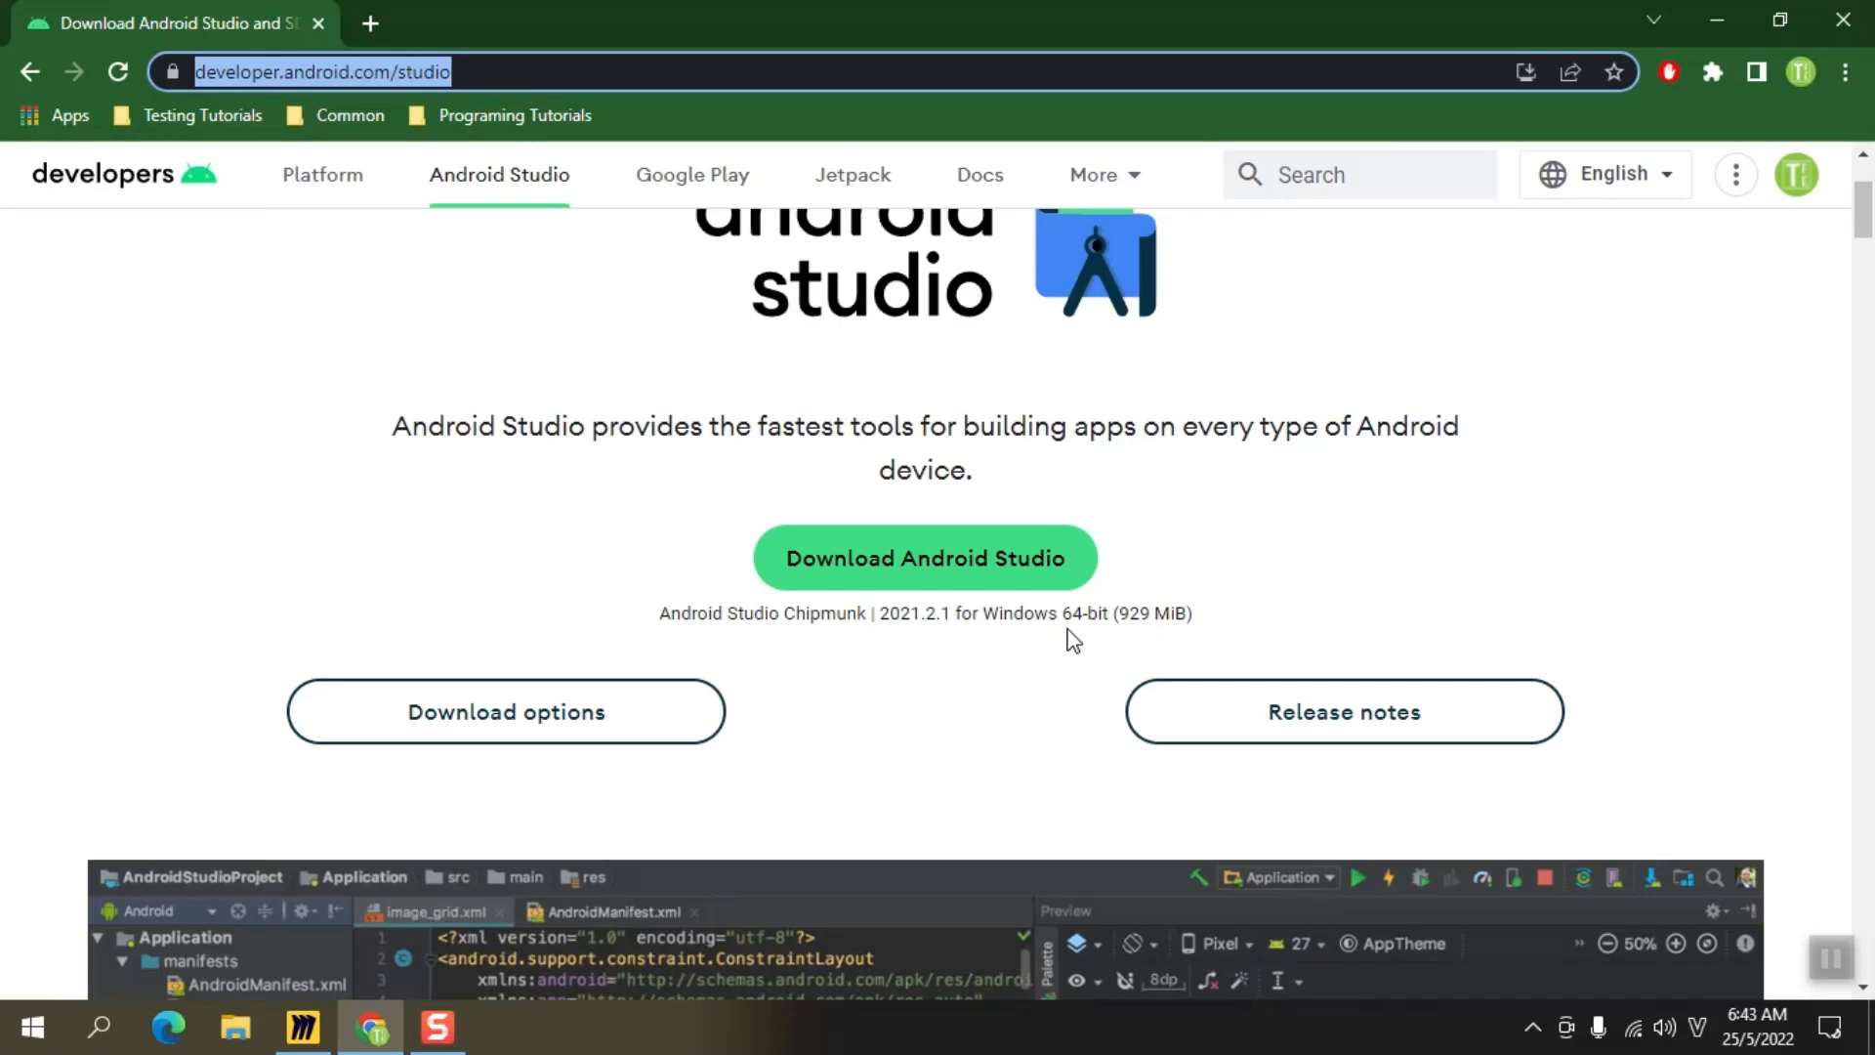
{"action": "left_click", "coordinate": [1016, 579]}
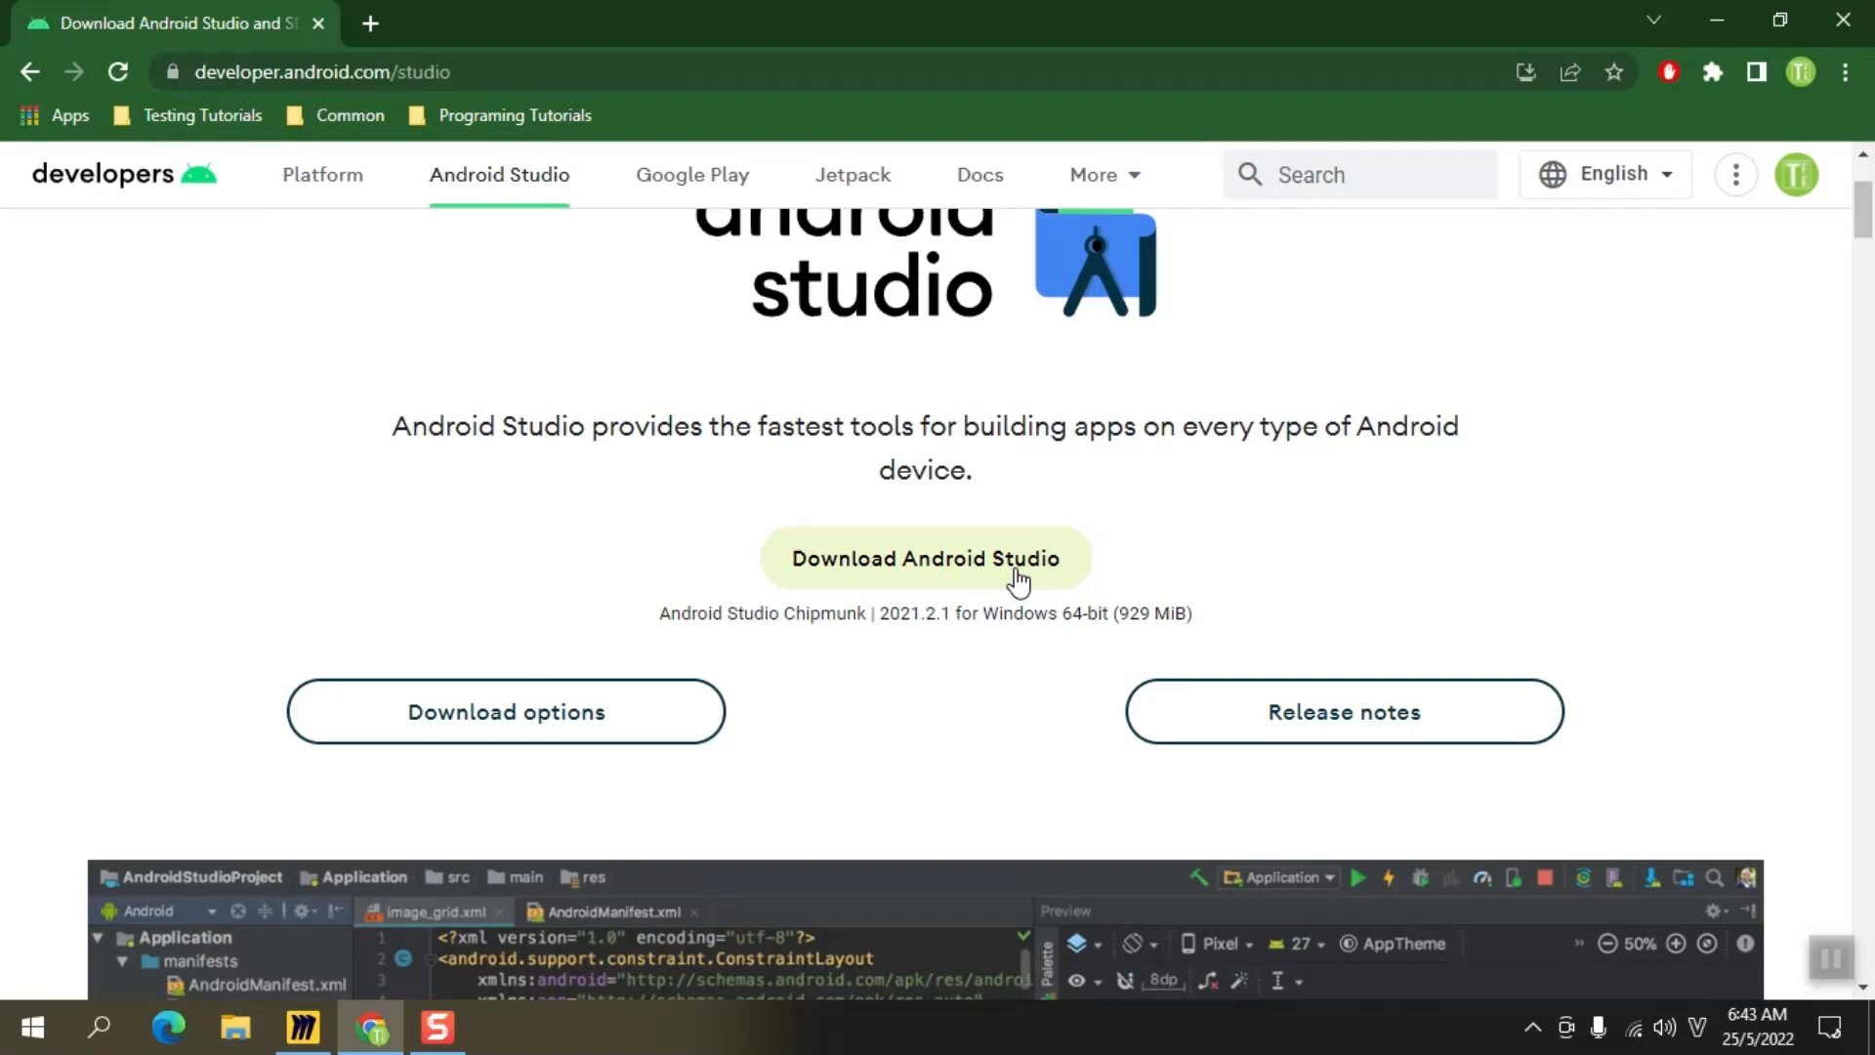
{"action": "scroll", "coordinate": [1094, 676], "scroll_direction": "down", "scroll_amount": 5}
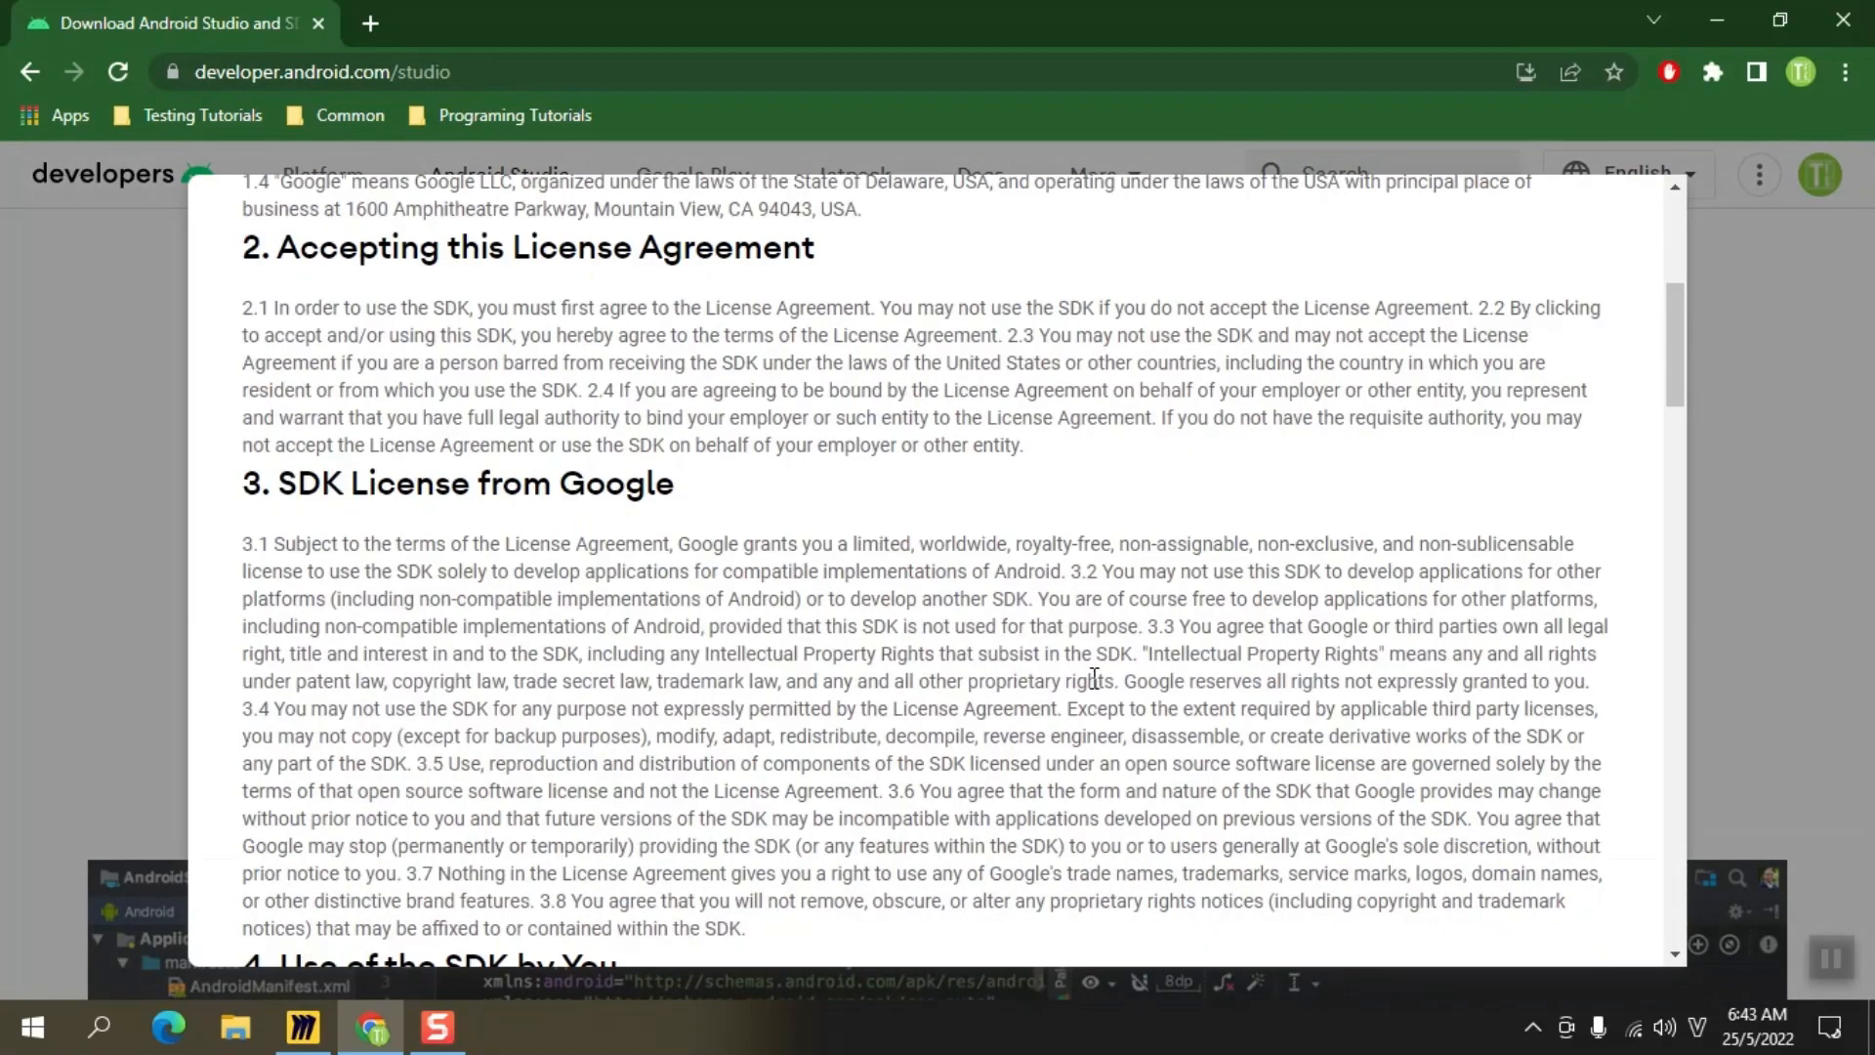
{"action": "scroll", "coordinate": [1094, 676], "scroll_direction": "up", "scroll_amount": 5}
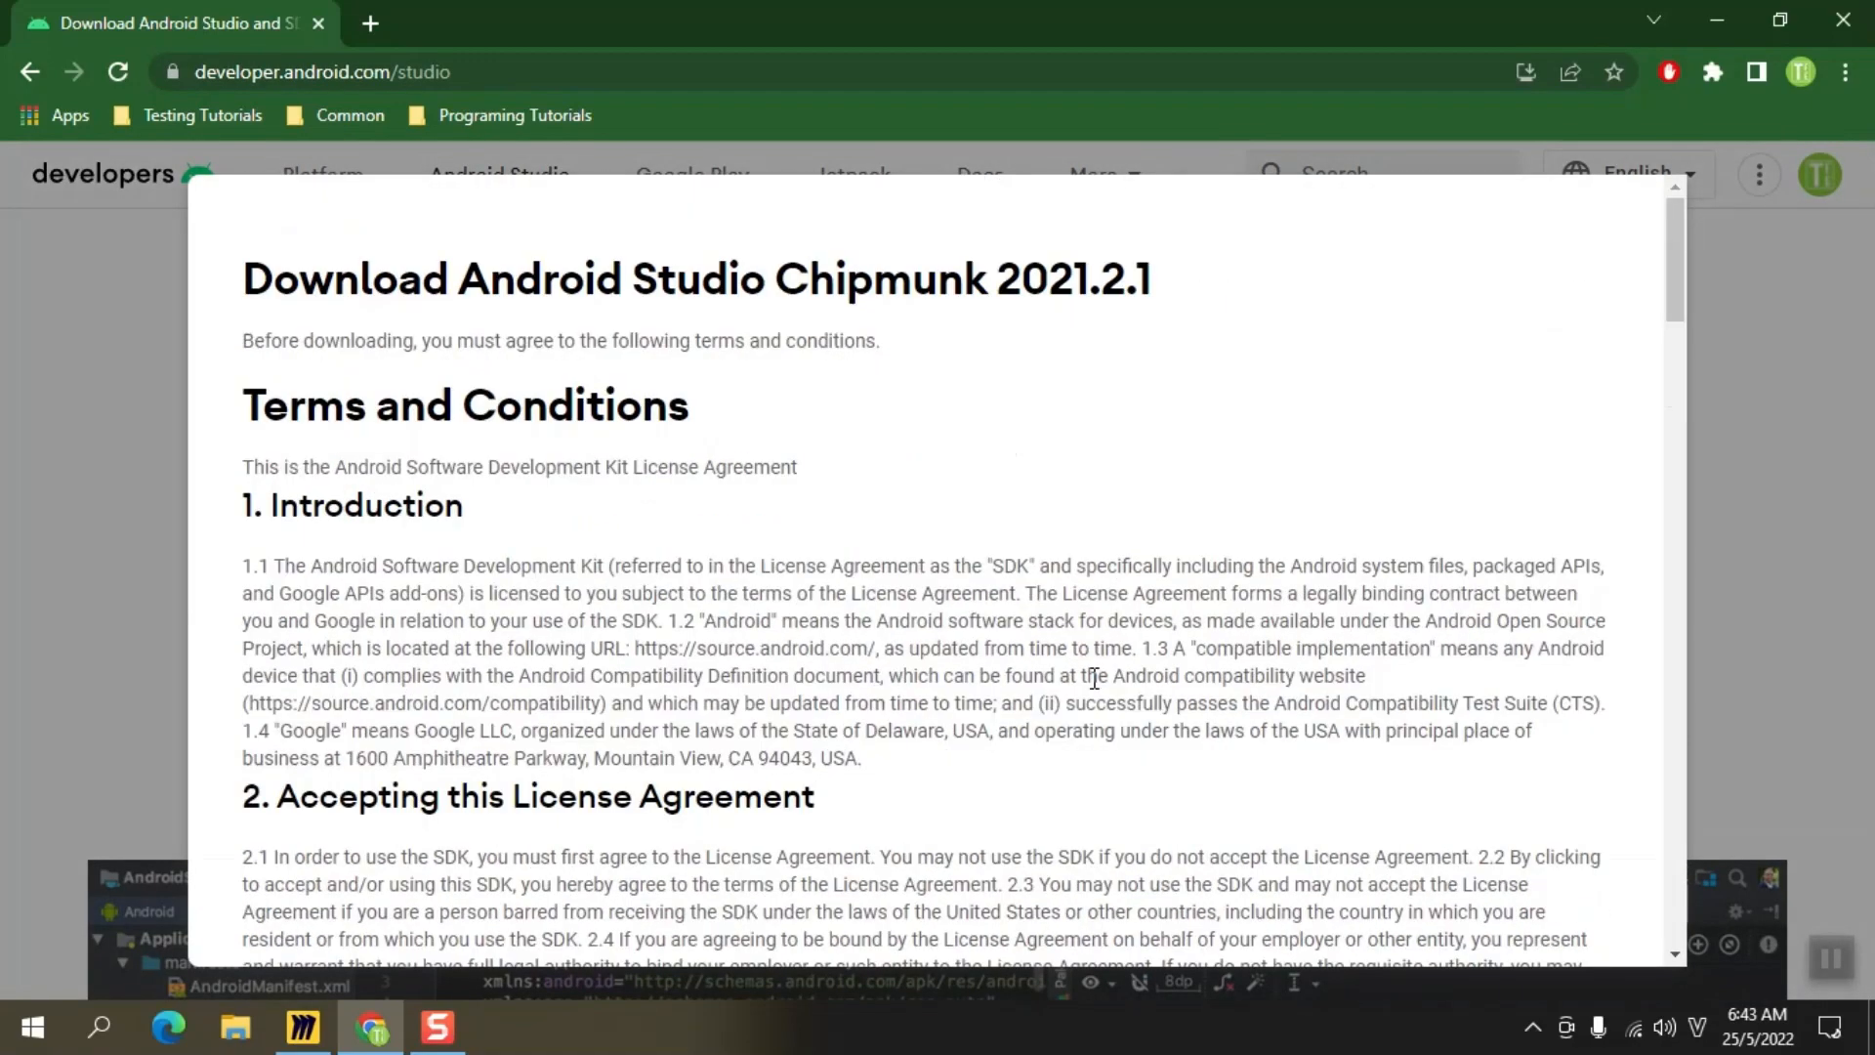
{"action": "scroll", "coordinate": [1095, 677], "scroll_direction": "down", "scroll_amount": 20}
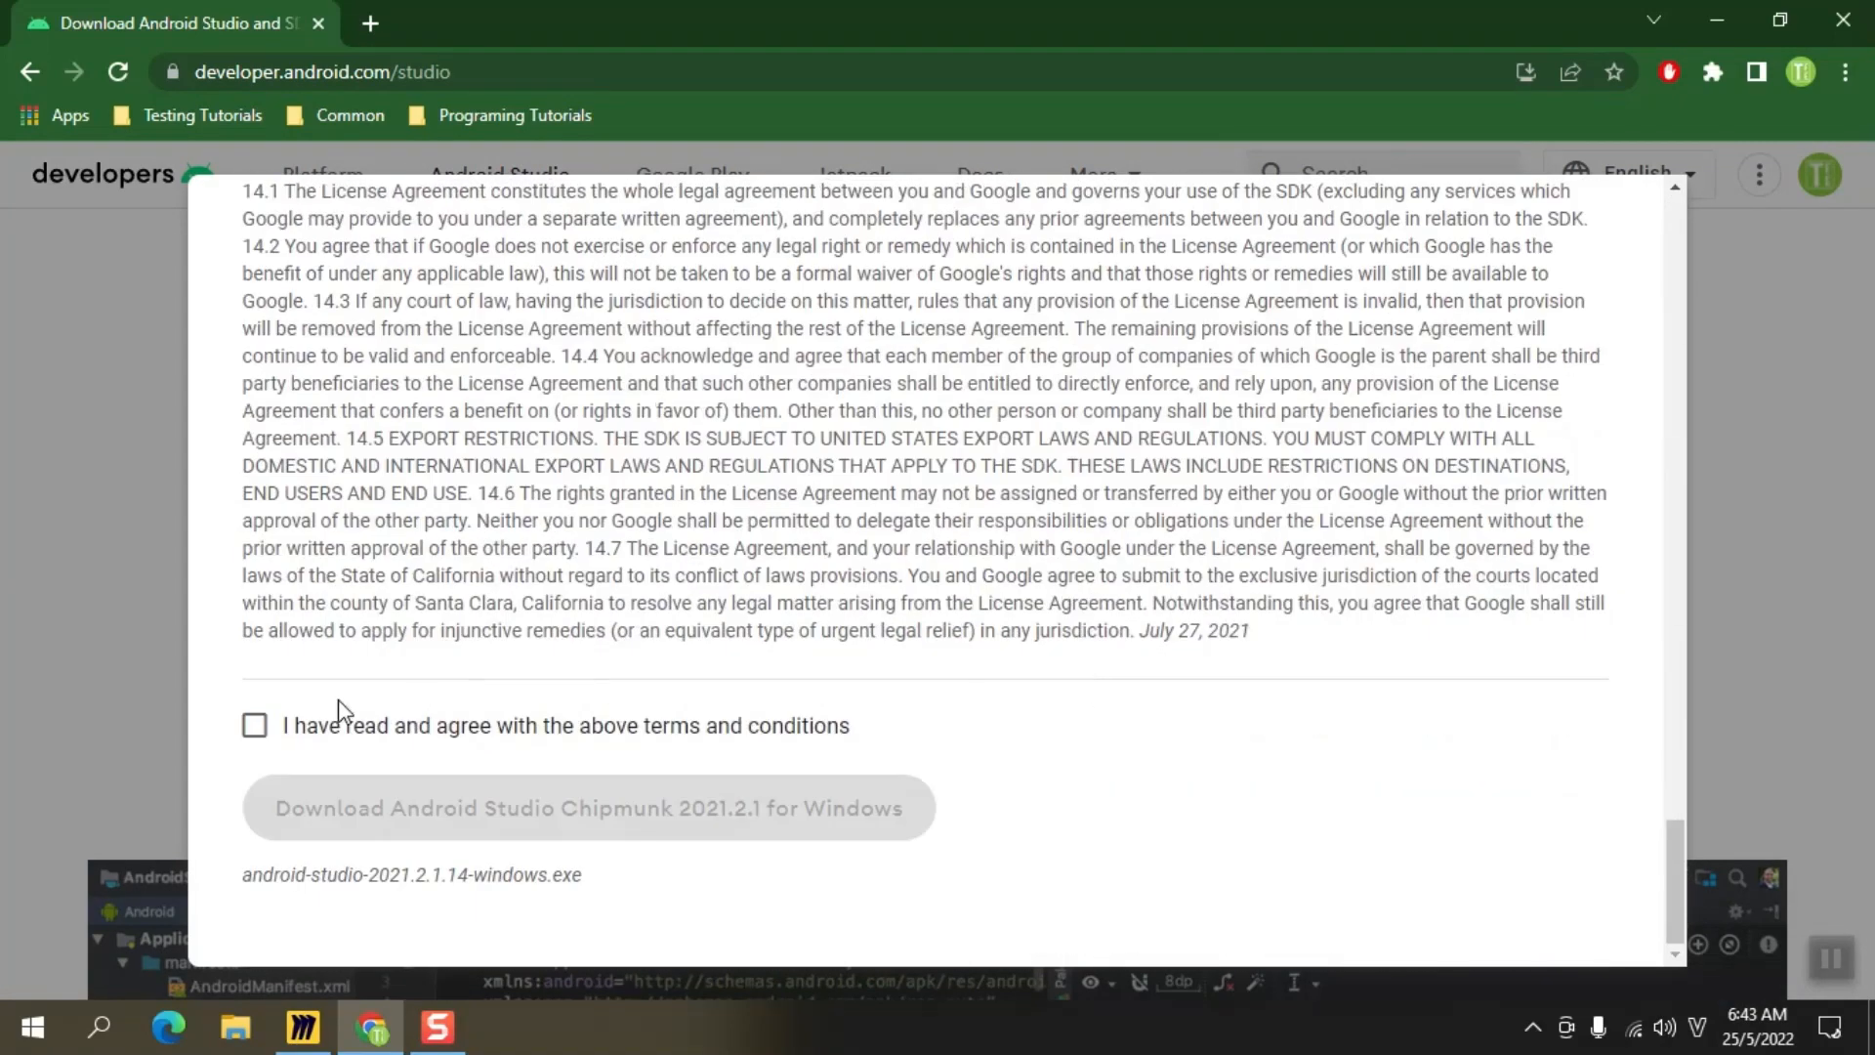
{"action": "left_click", "coordinate": [293, 732]}
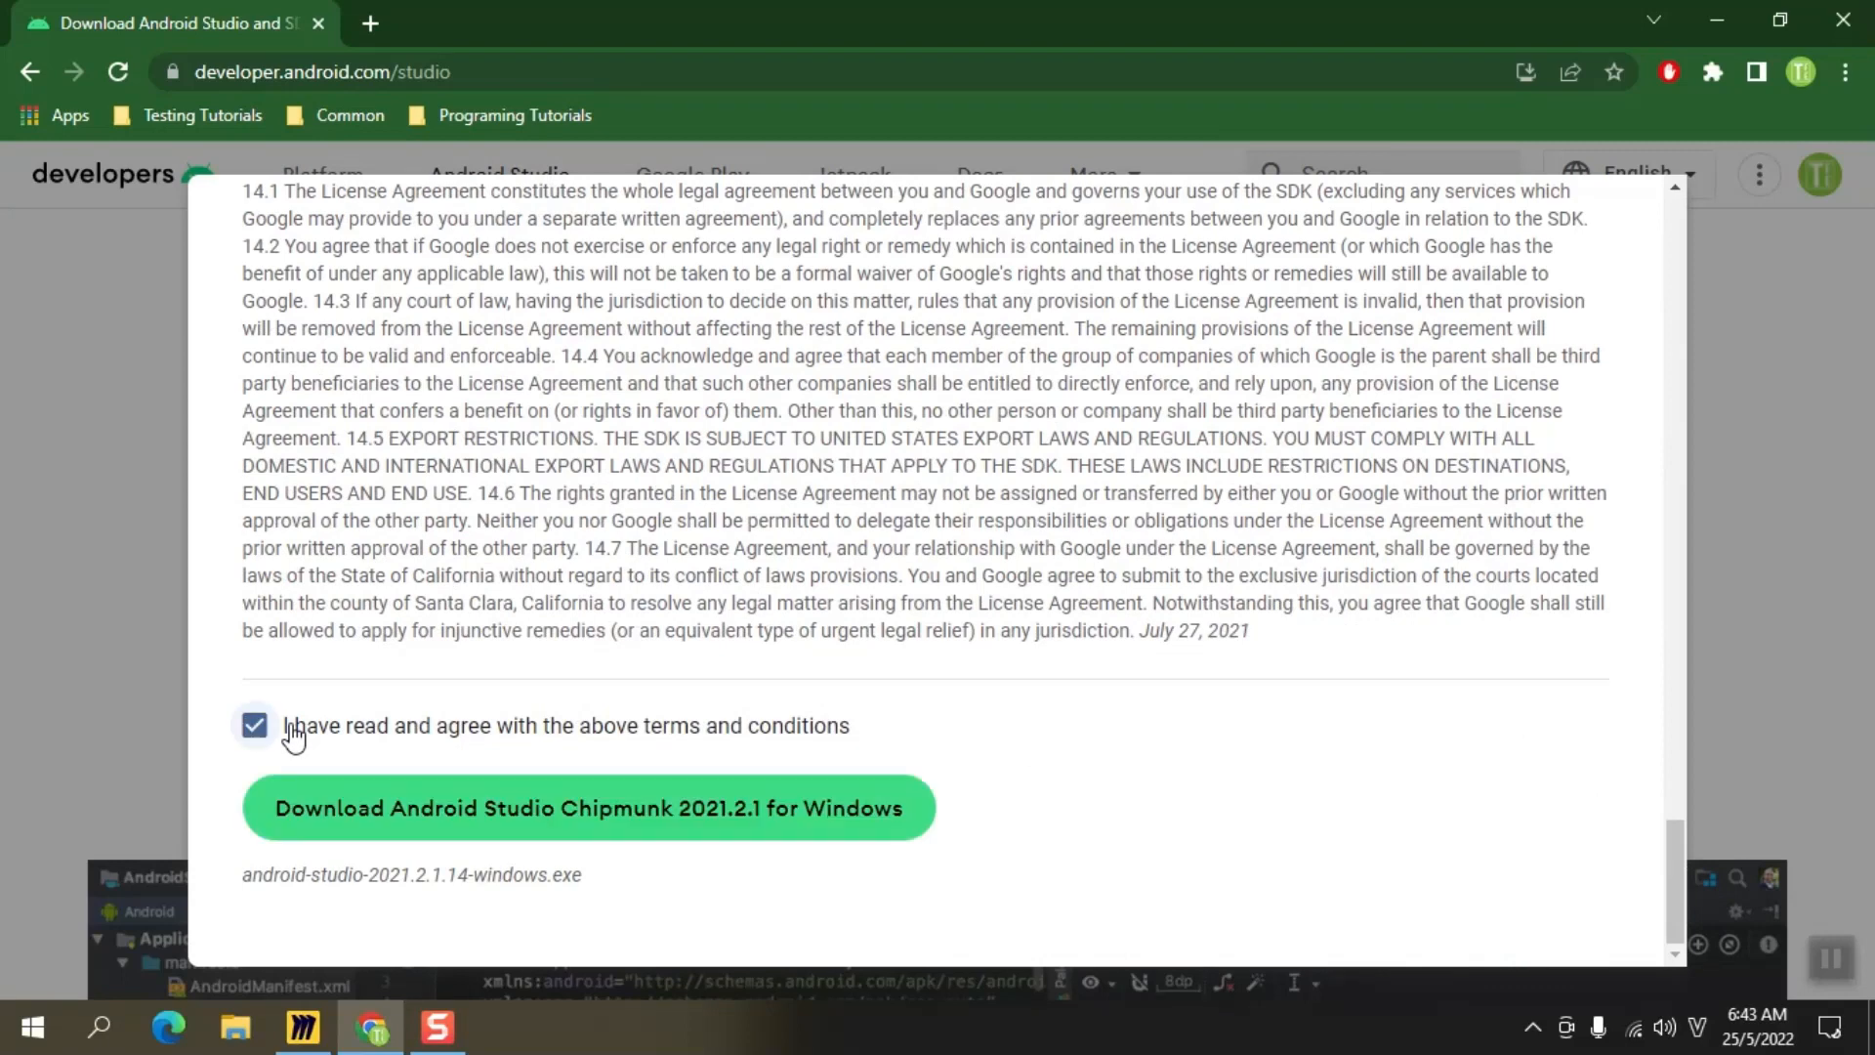
{"action": "left_click", "coordinate": [454, 812]}
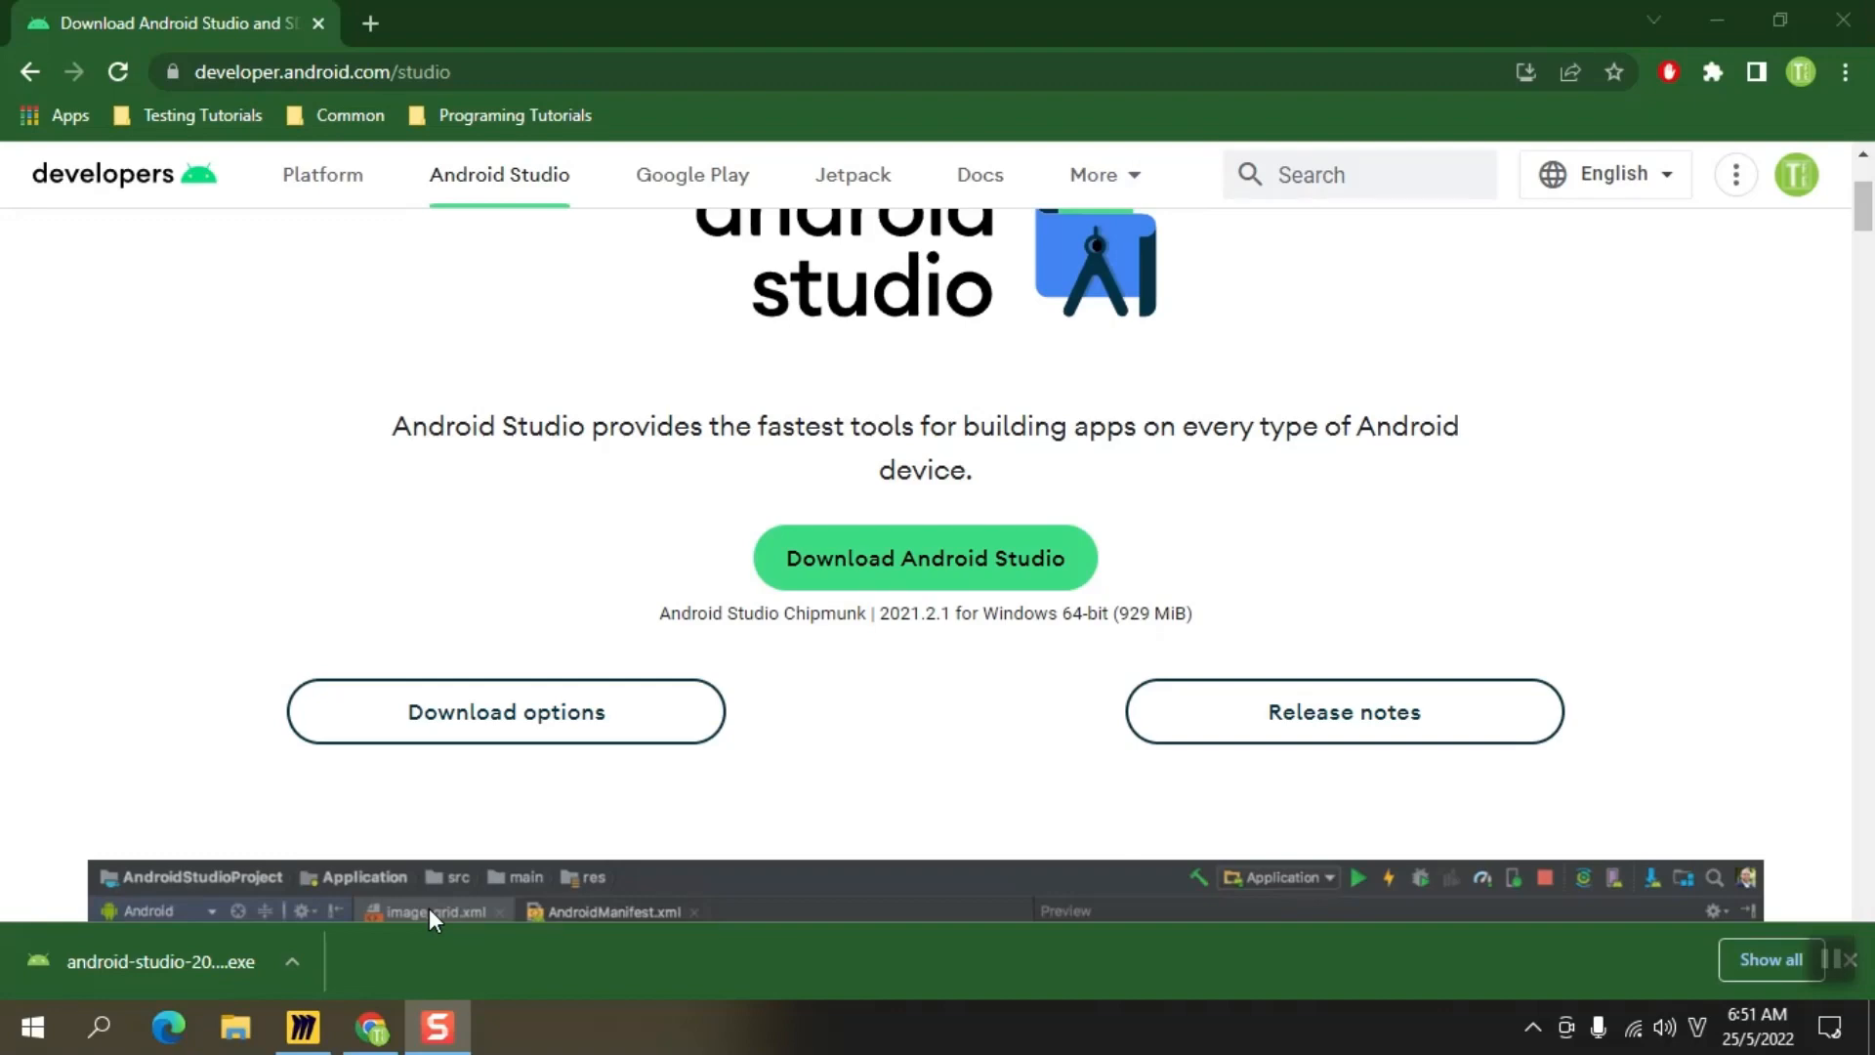
Step: Run the downloaded installer and install Android Studio with Android Virtual Device in C:\Program Files\Android\Android Studio
{"action": "left_click", "coordinate": [220, 971]}
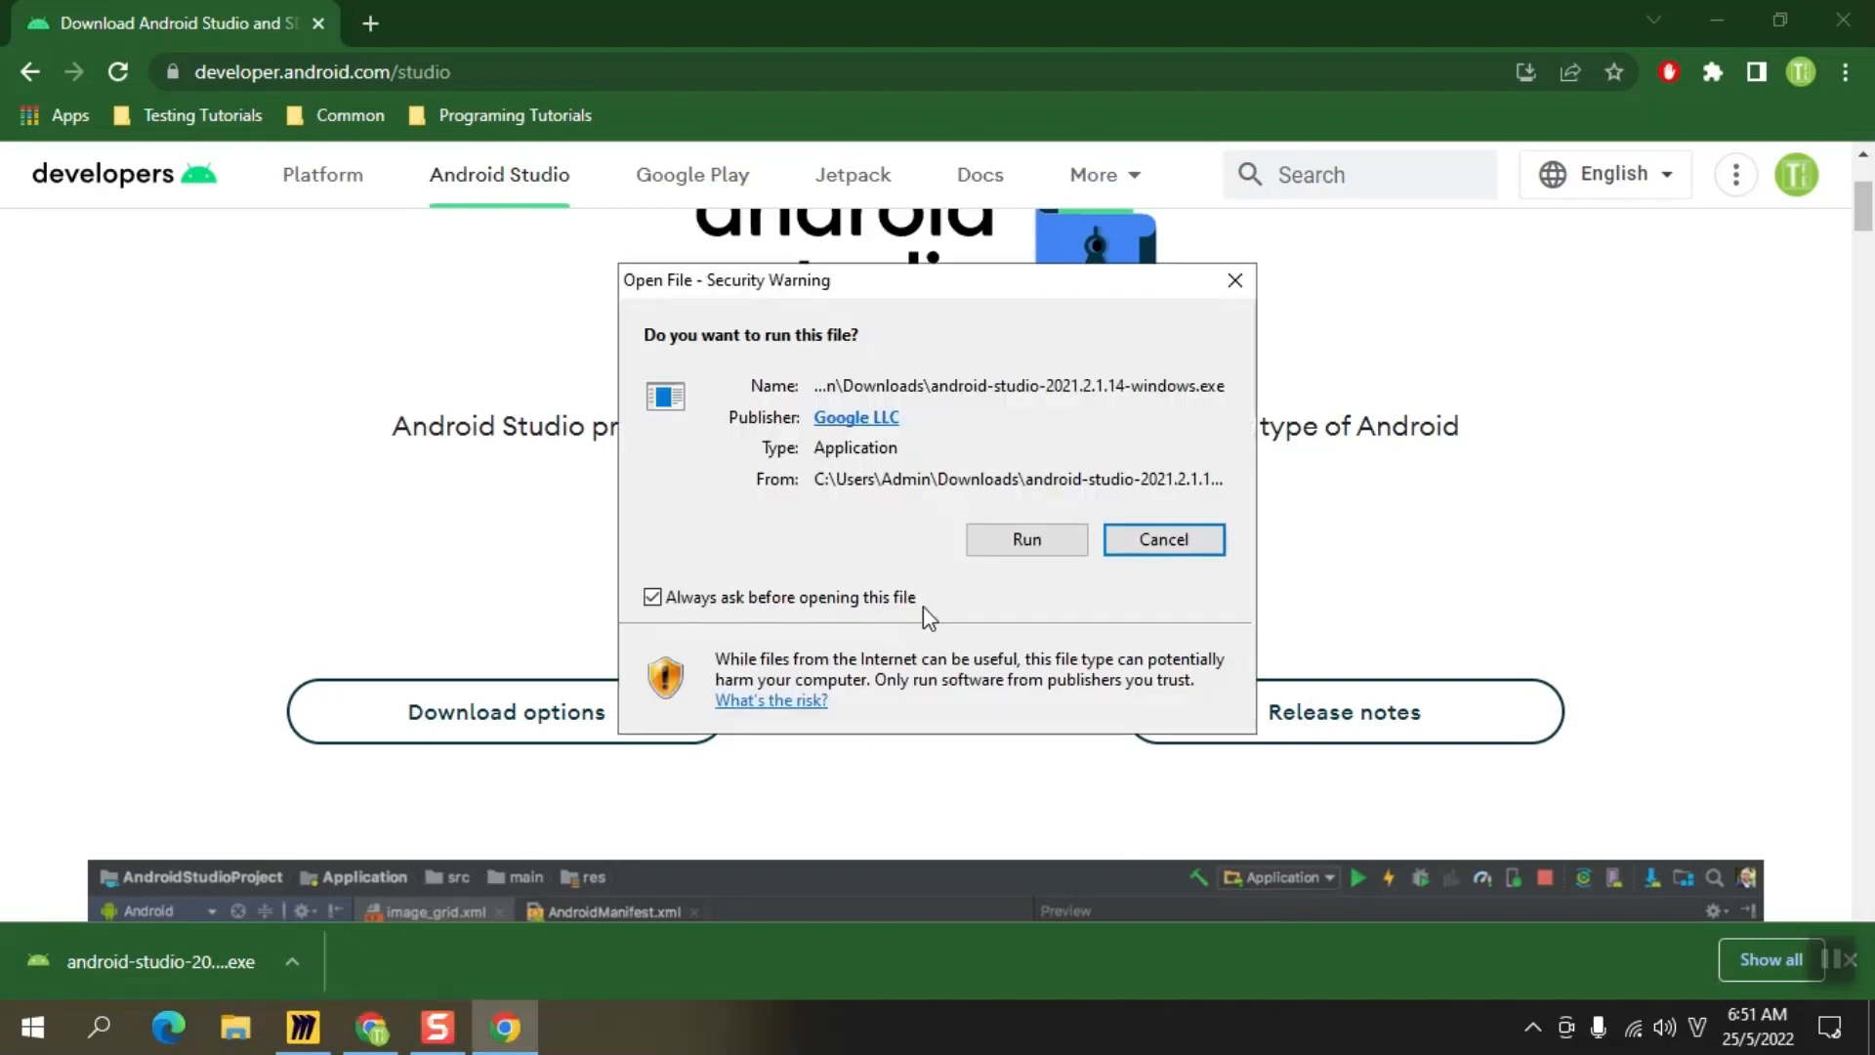
{"action": "left_click", "coordinate": [1030, 547]}
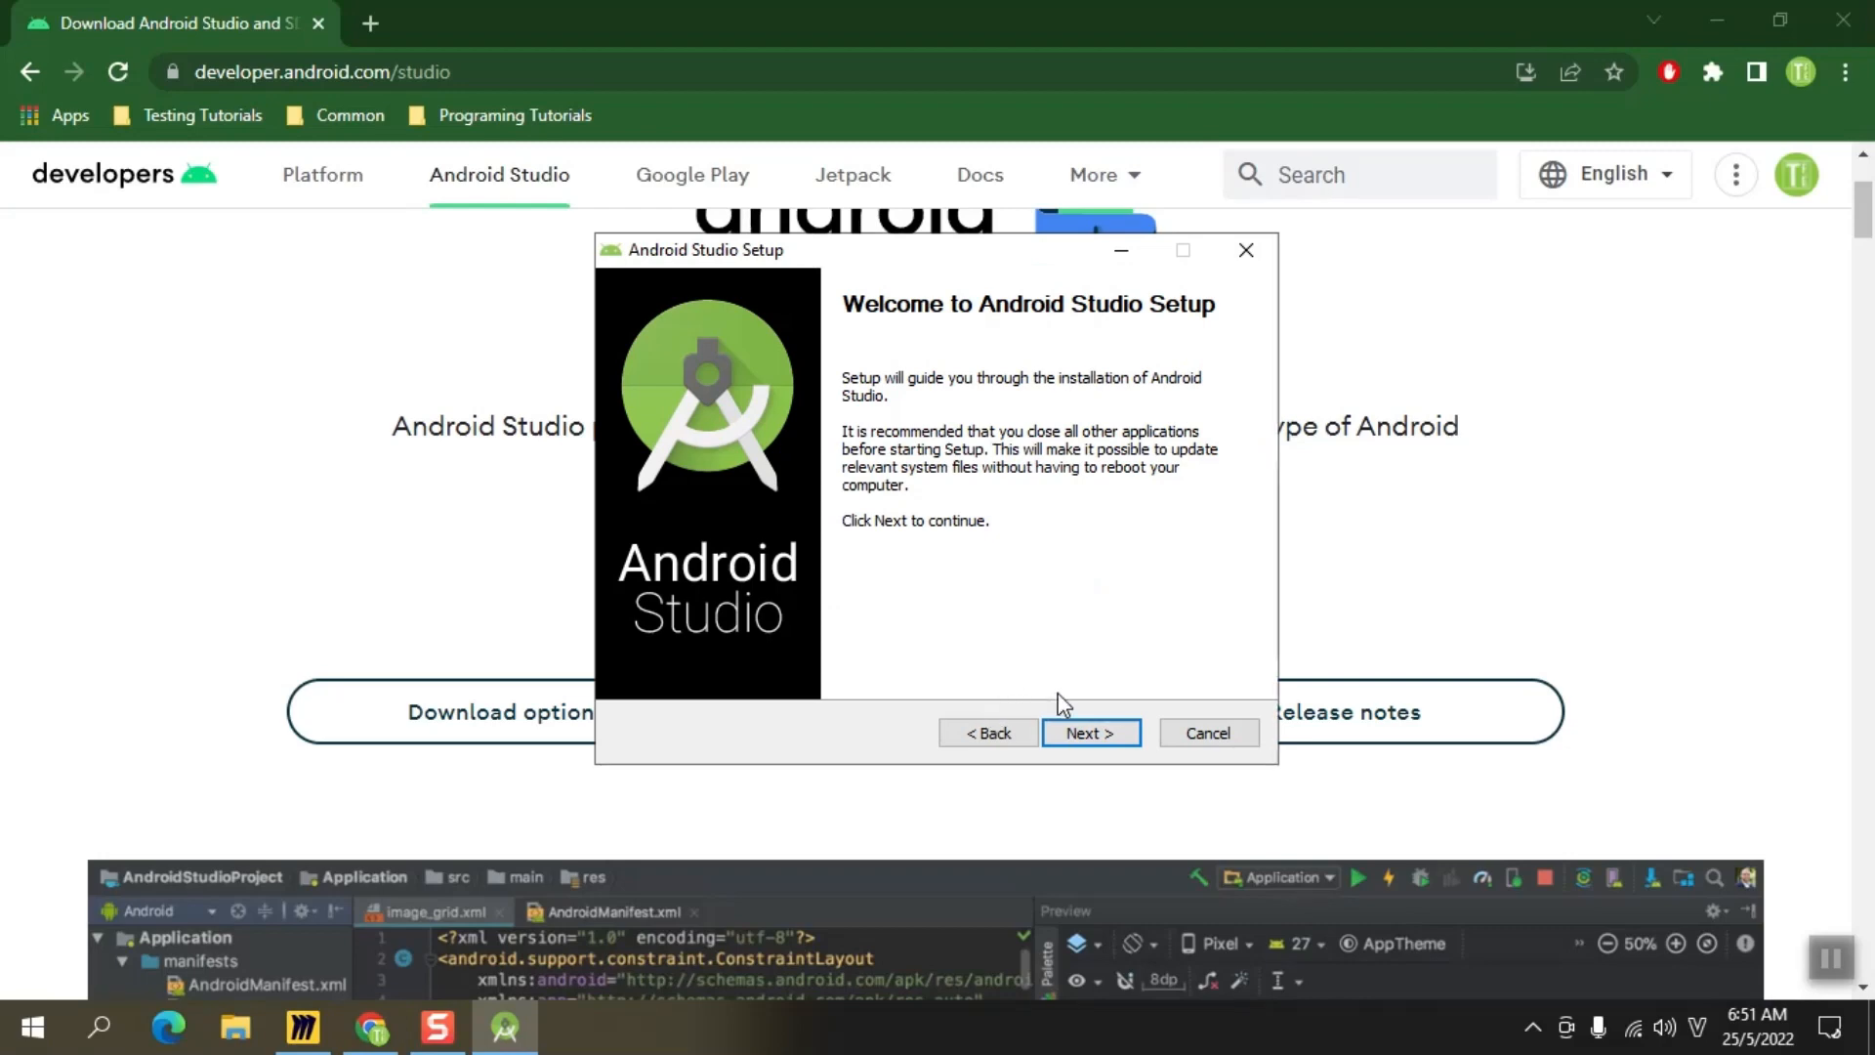
{"action": "left_click", "coordinate": [1086, 744]}
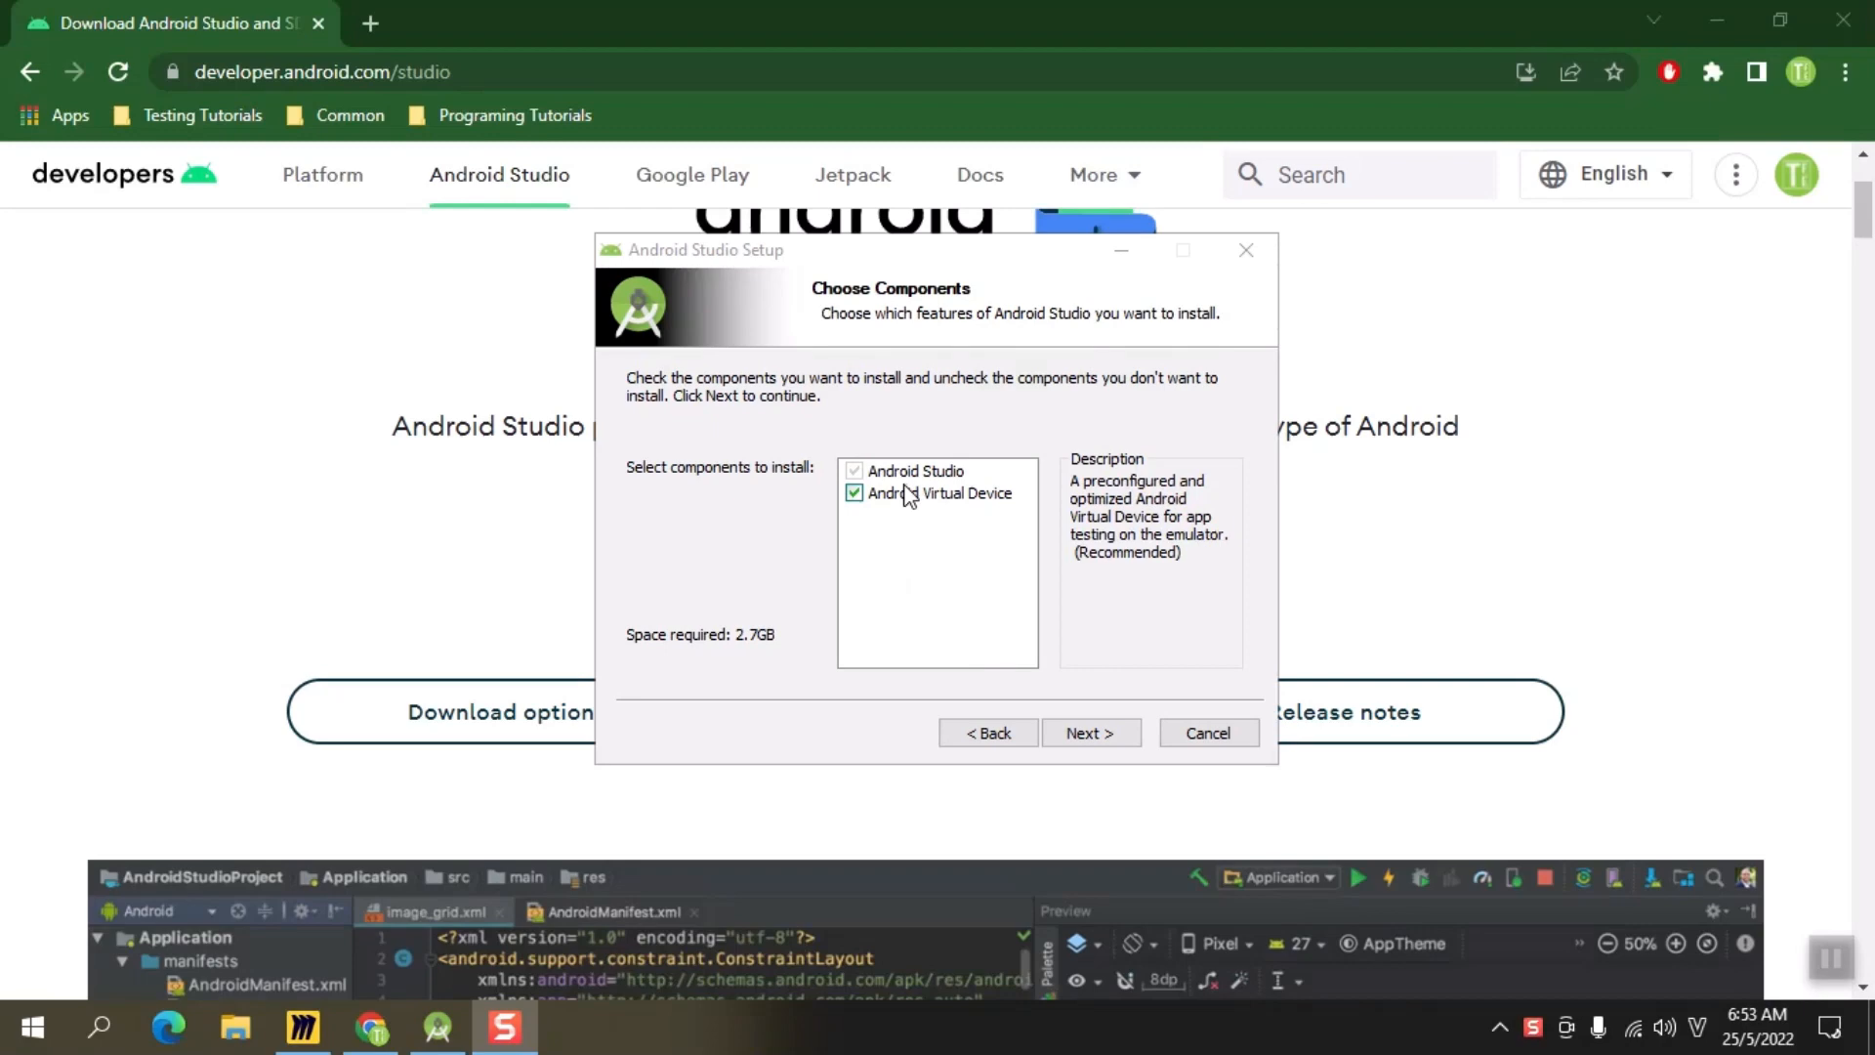
{"action": "left_click", "coordinate": [1076, 739]}
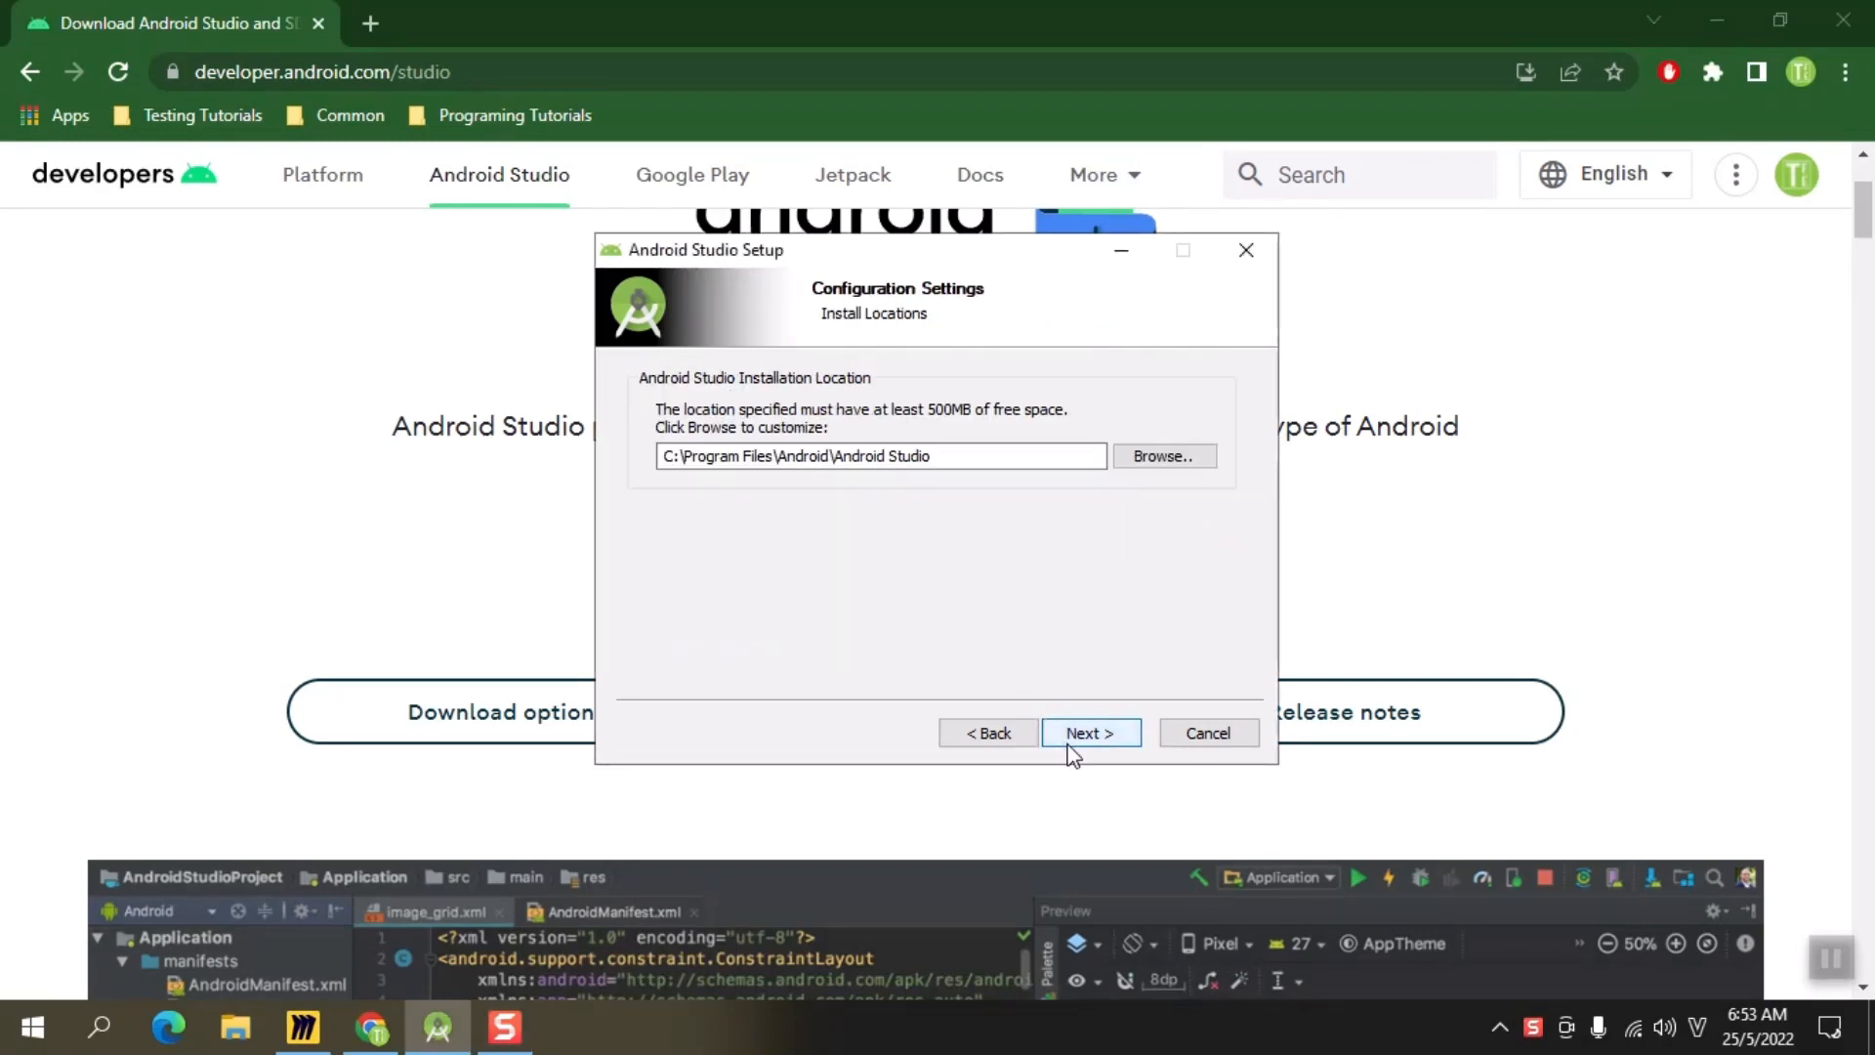
{"action": "left_click", "coordinate": [1072, 742]}
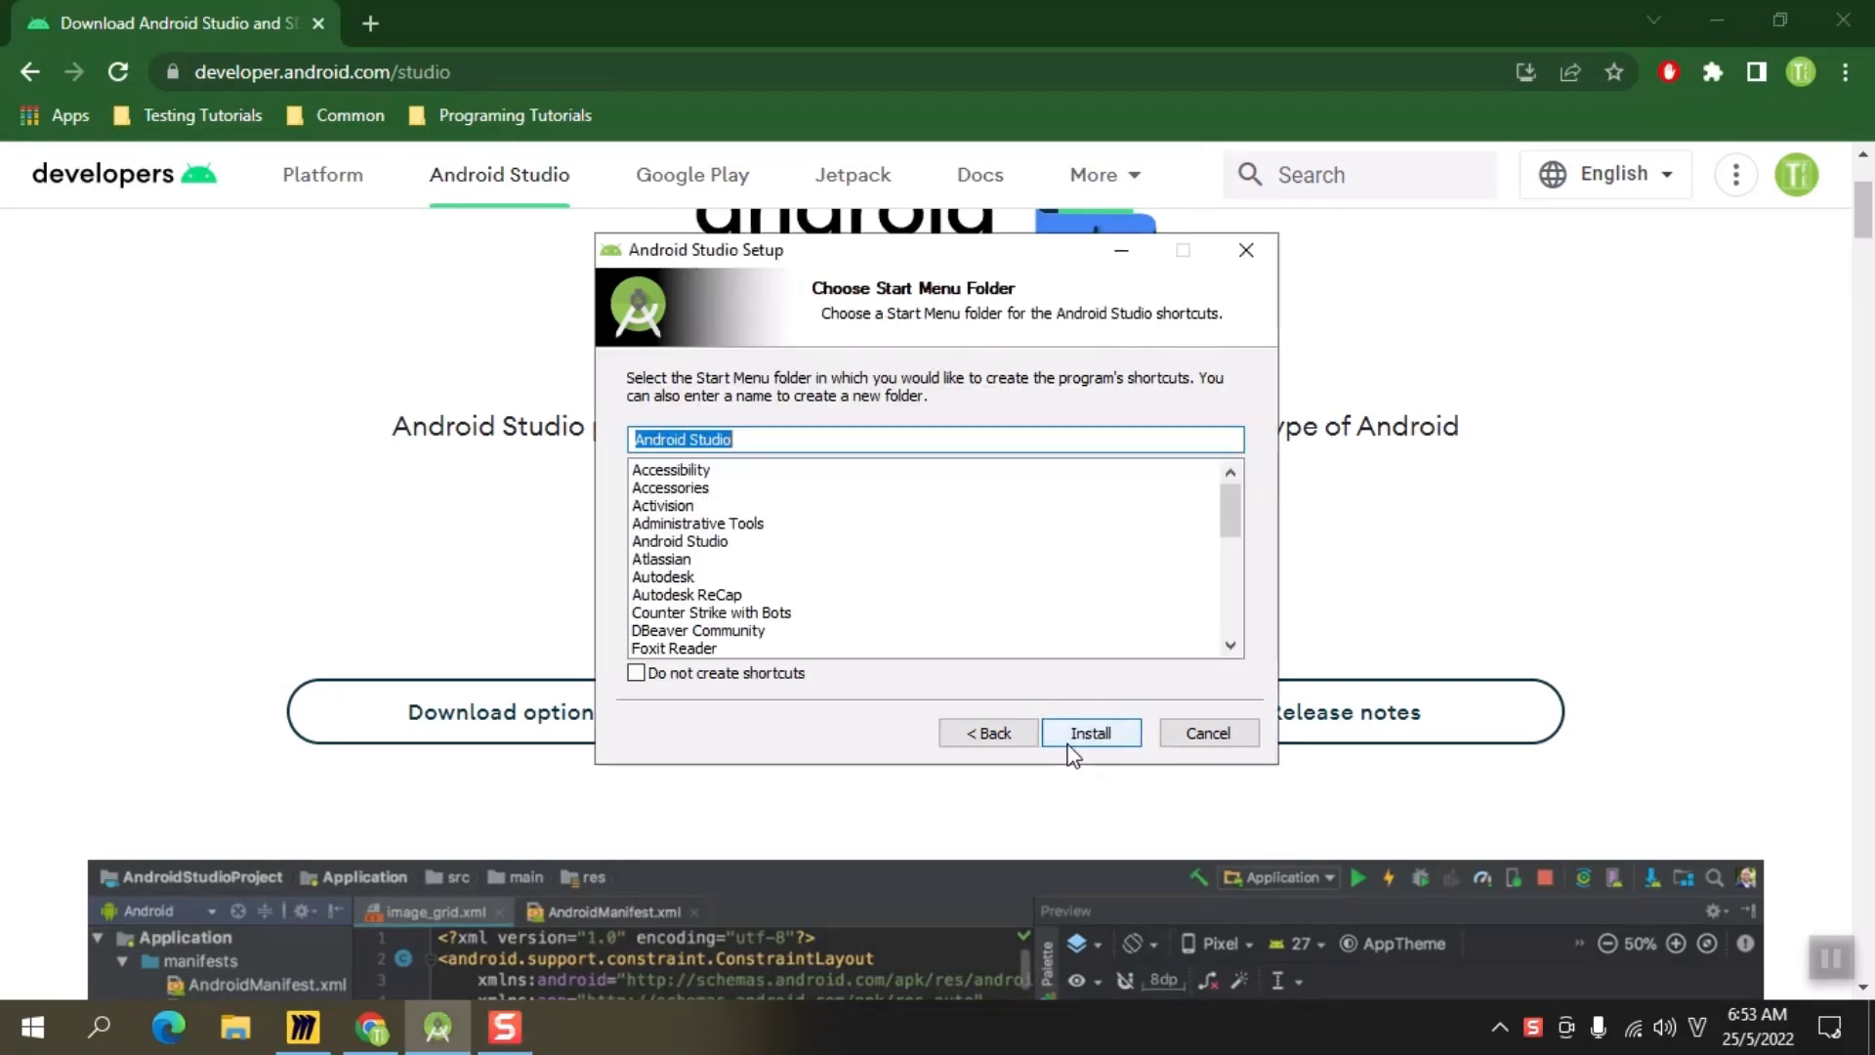
{"action": "left_click", "coordinate": [1089, 744]}
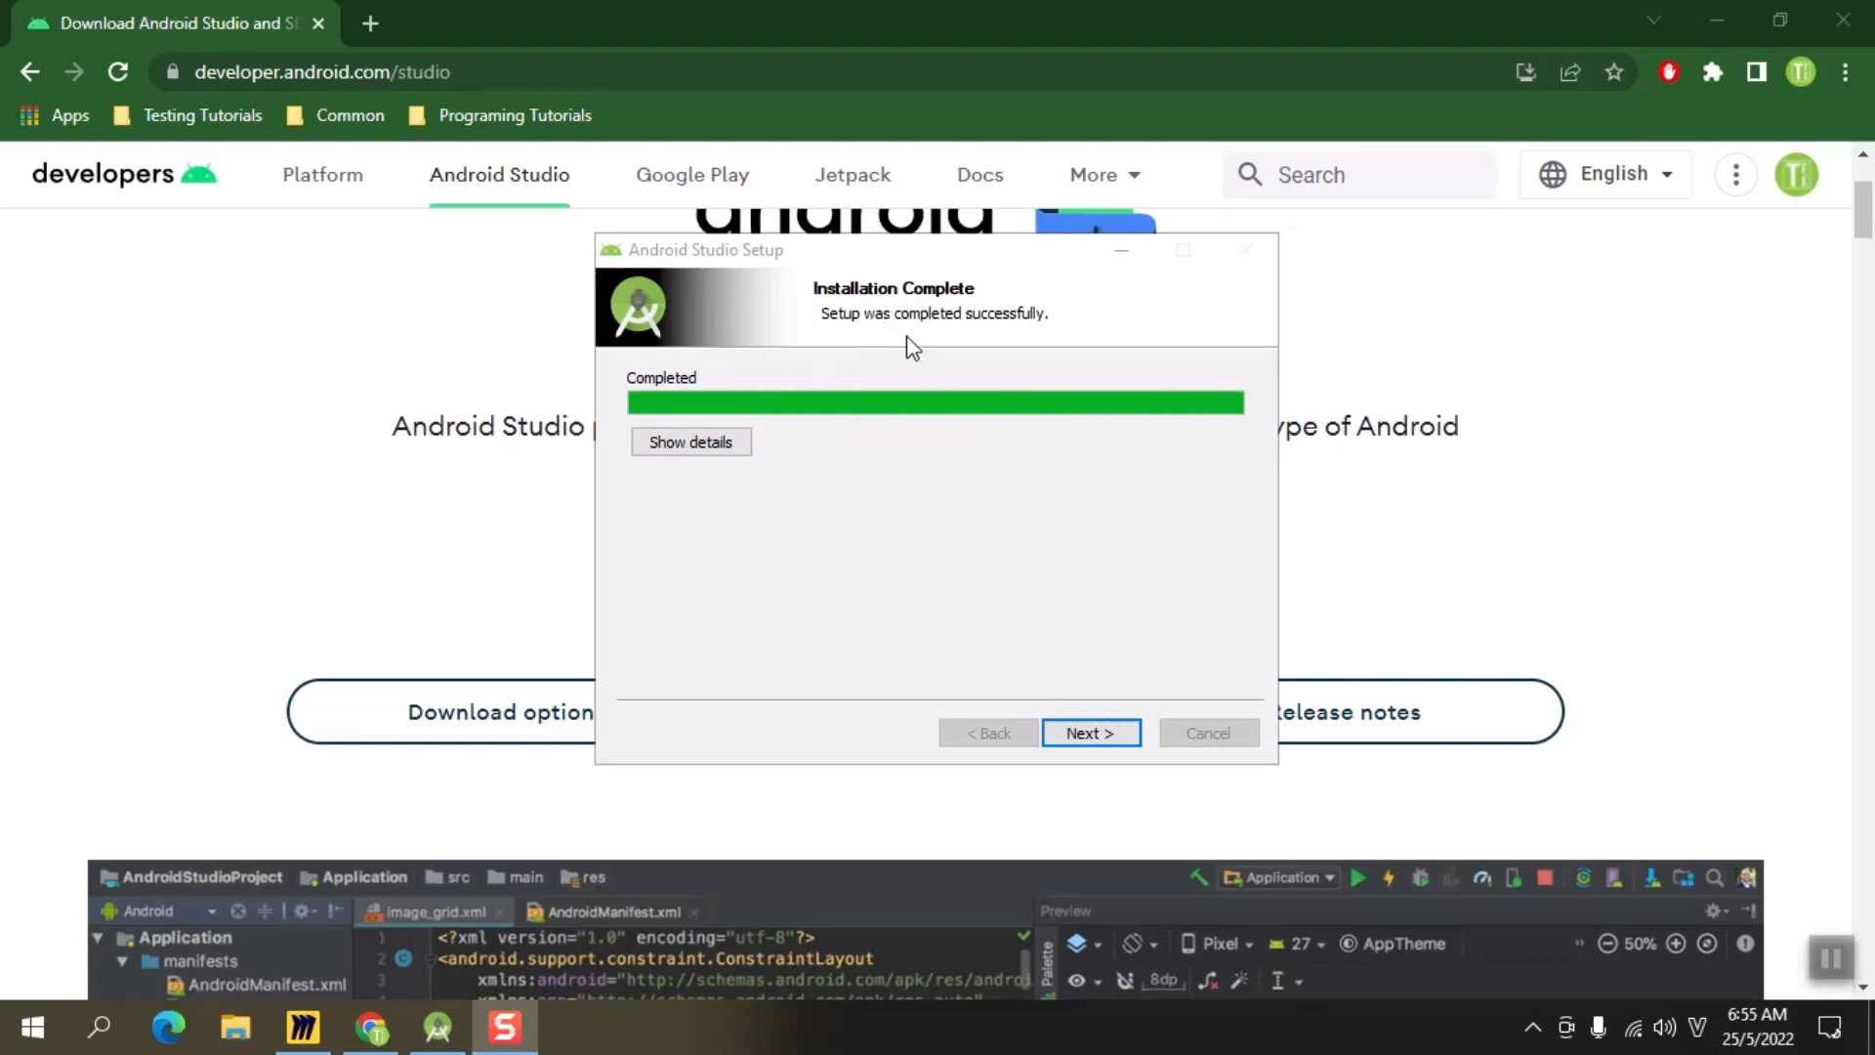
Step: Finish the installer with Start Android Studio enabled, and choose not to import settings from an earlier version
{"action": "left_click", "coordinate": [1117, 740]}
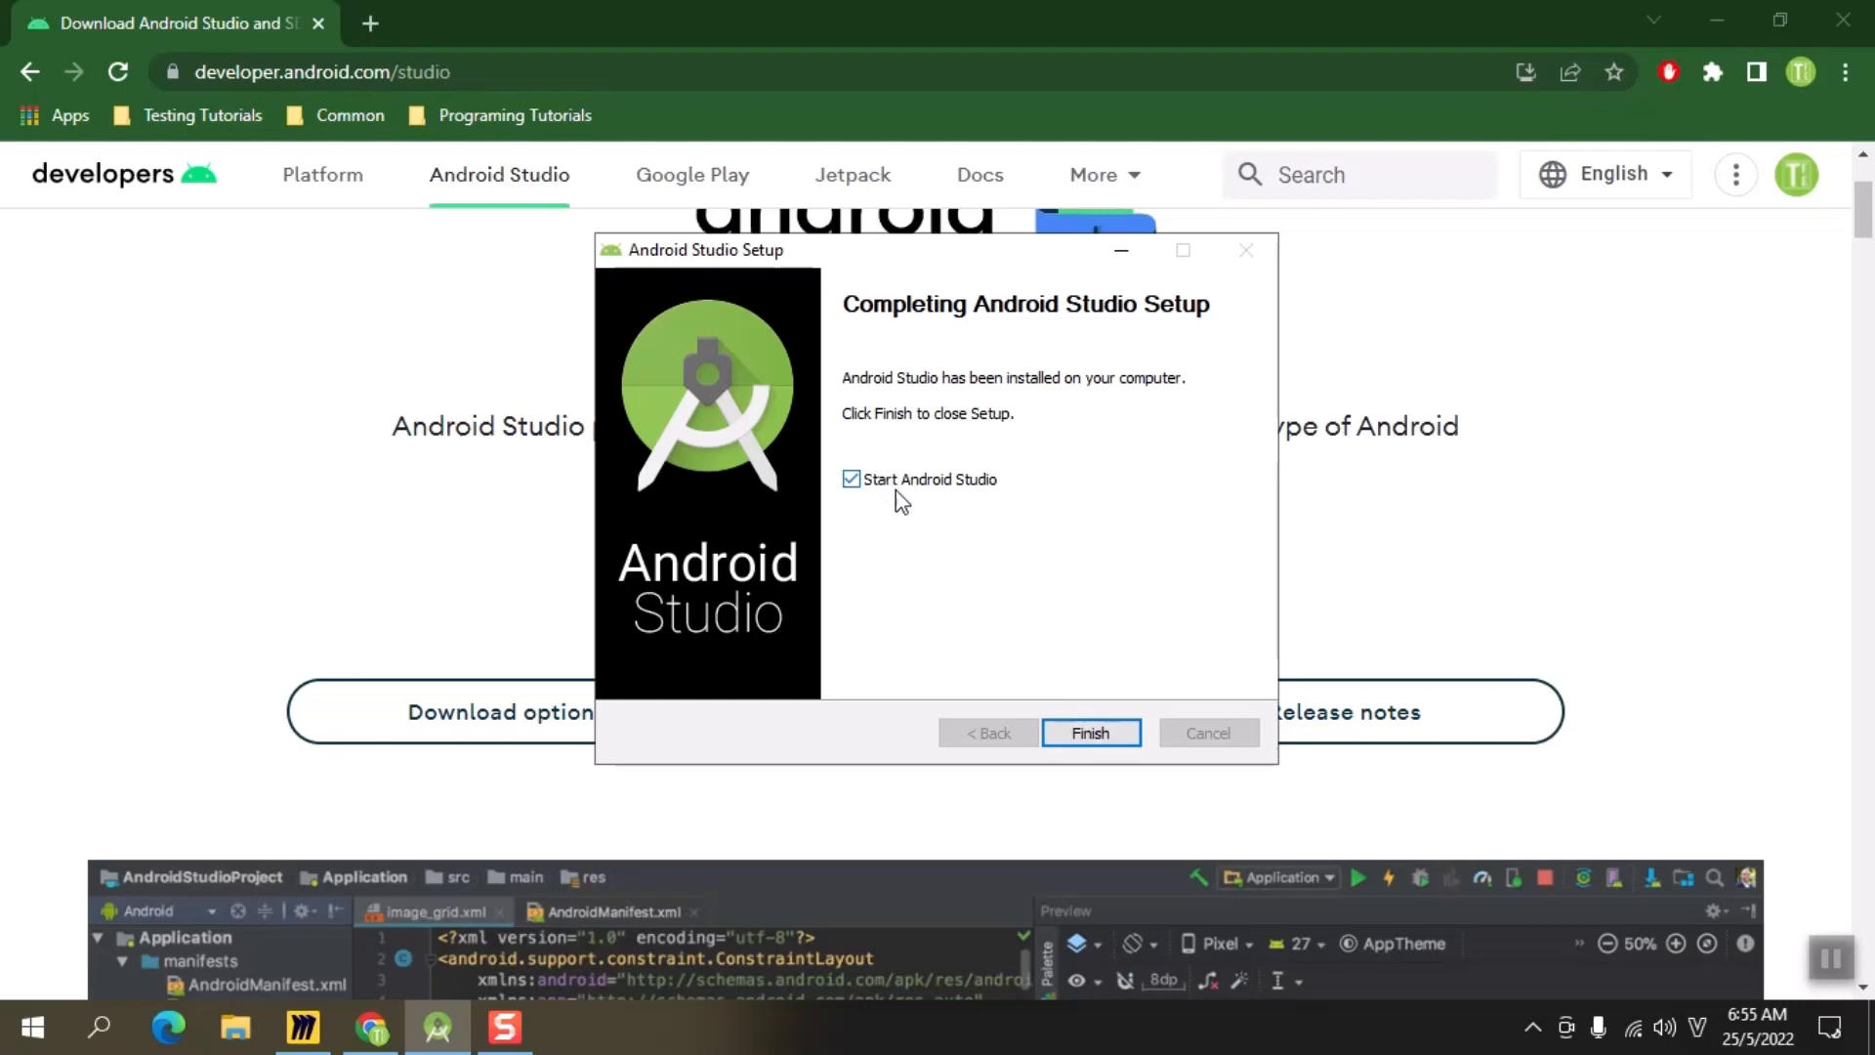
{"action": "left_click", "coordinate": [1089, 739]}
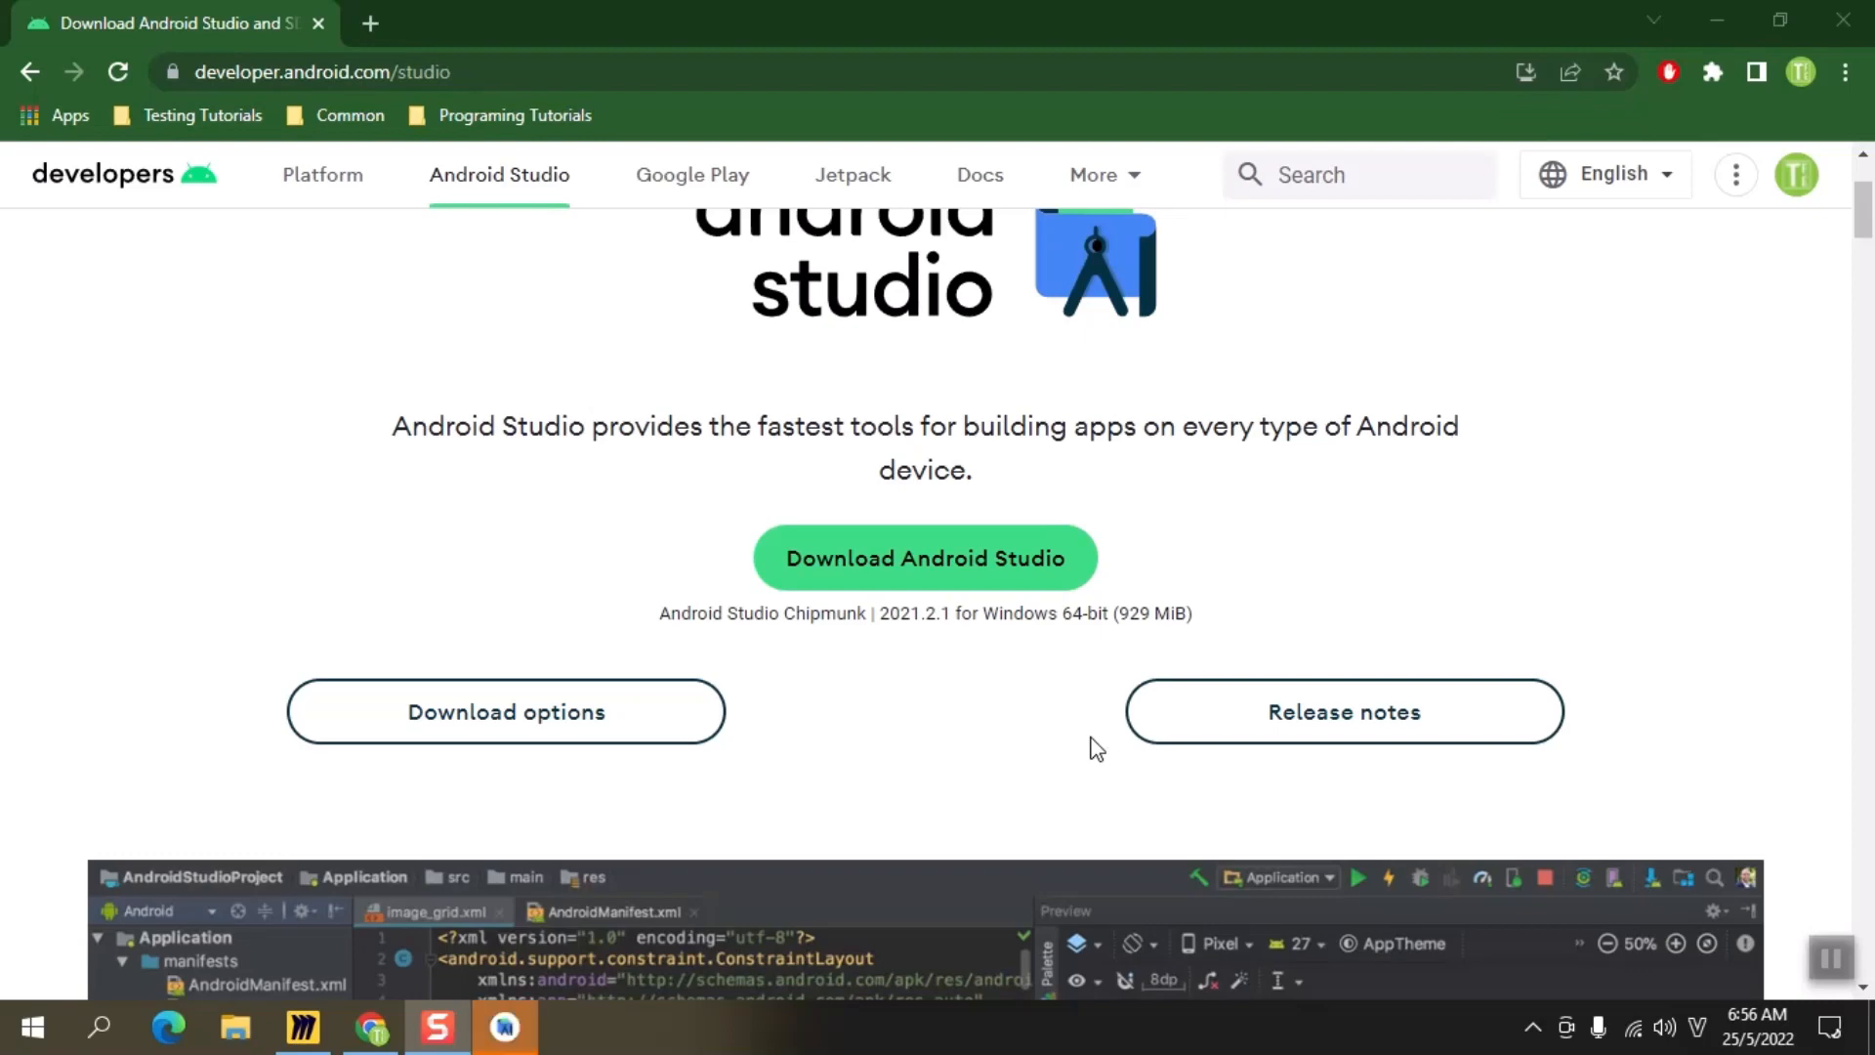
{"action": "left_click", "coordinate": [528, 1033]}
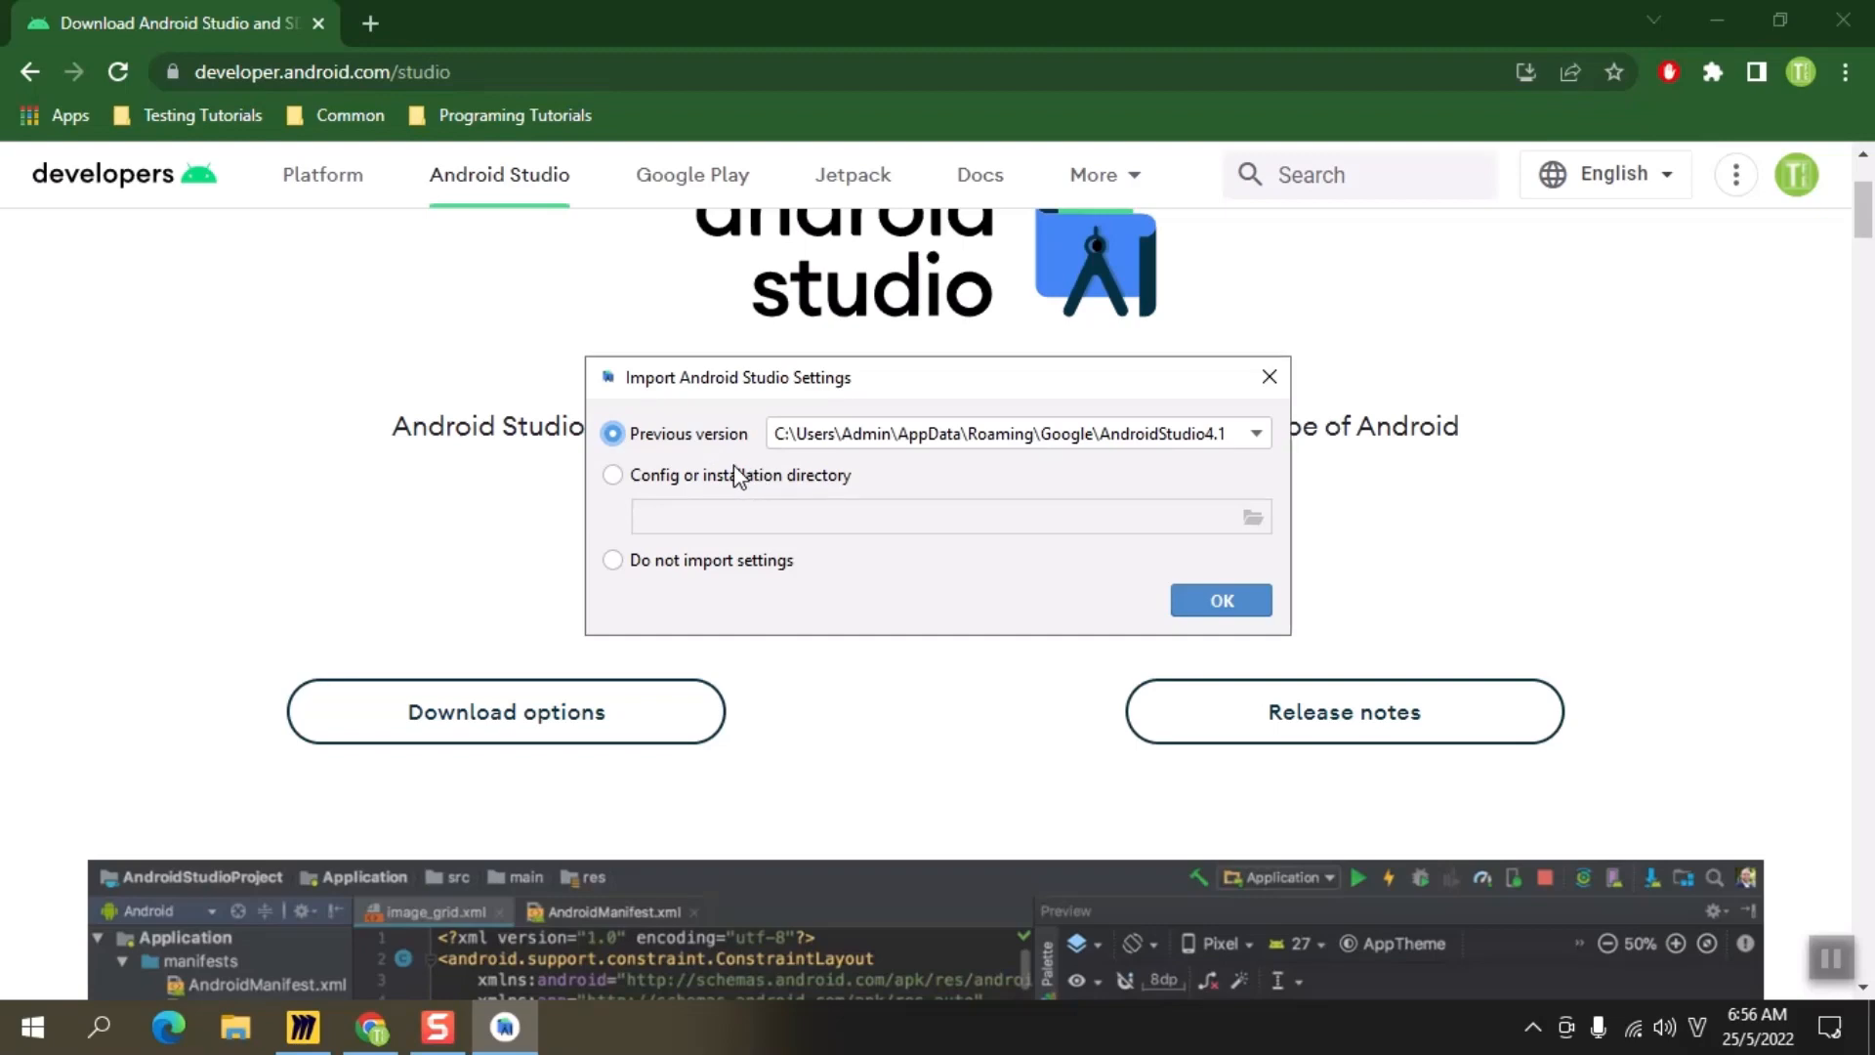
{"action": "left_click", "coordinate": [692, 571]}
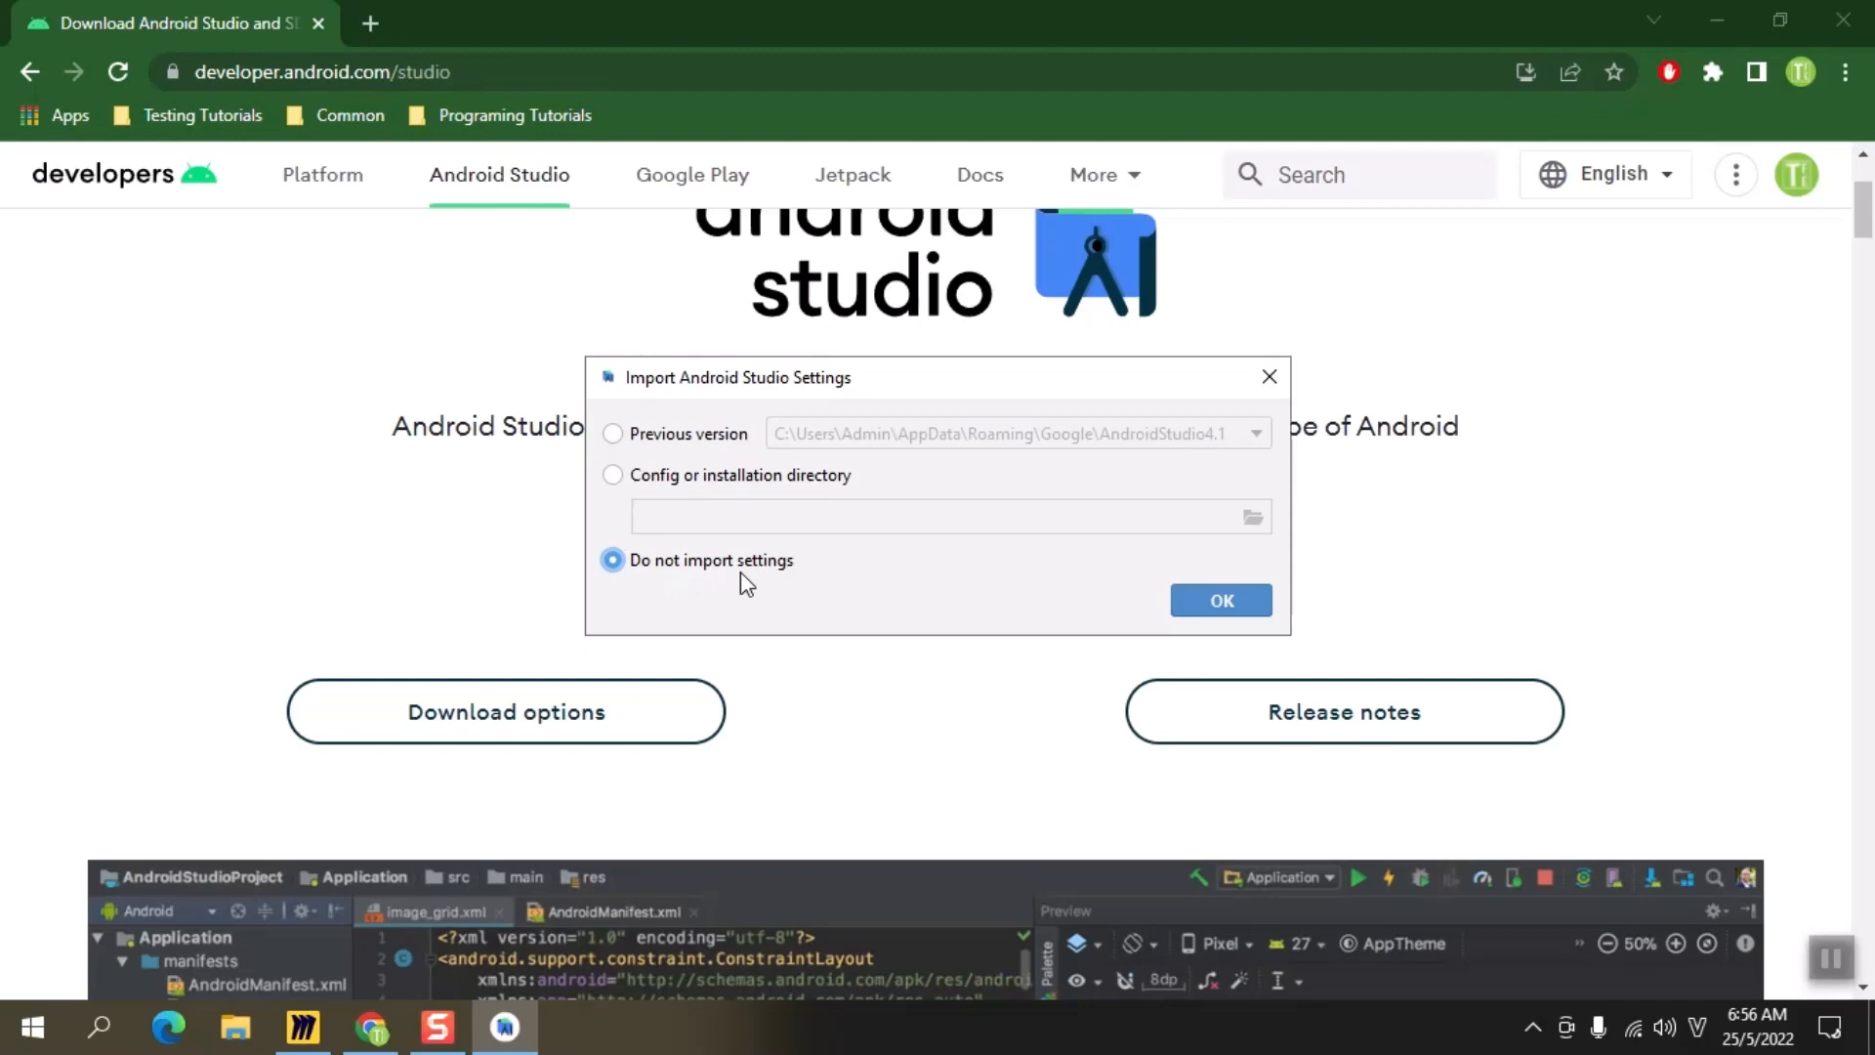
{"action": "left_click", "coordinate": [1226, 605]}
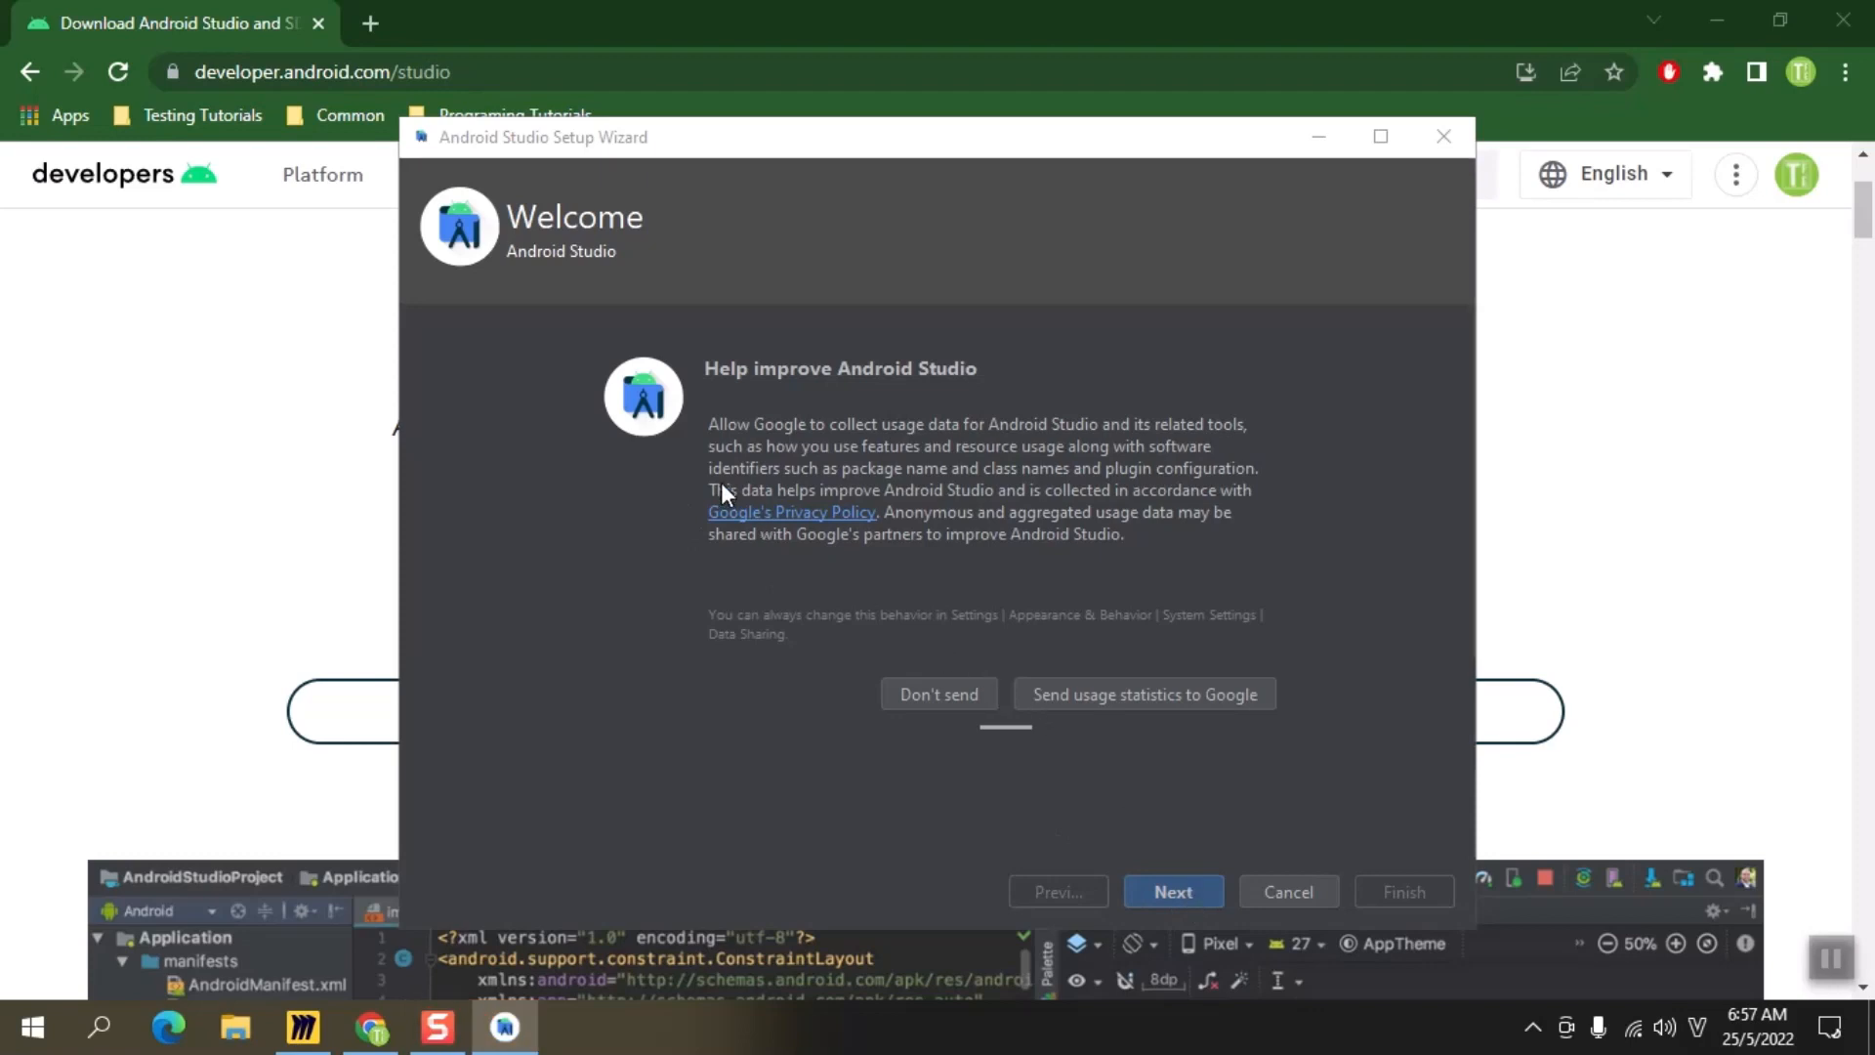
Step: Decline sending usage statistics to Google and continue the setup wizard with the Standard install type
{"action": "left_click", "coordinate": [953, 697]}
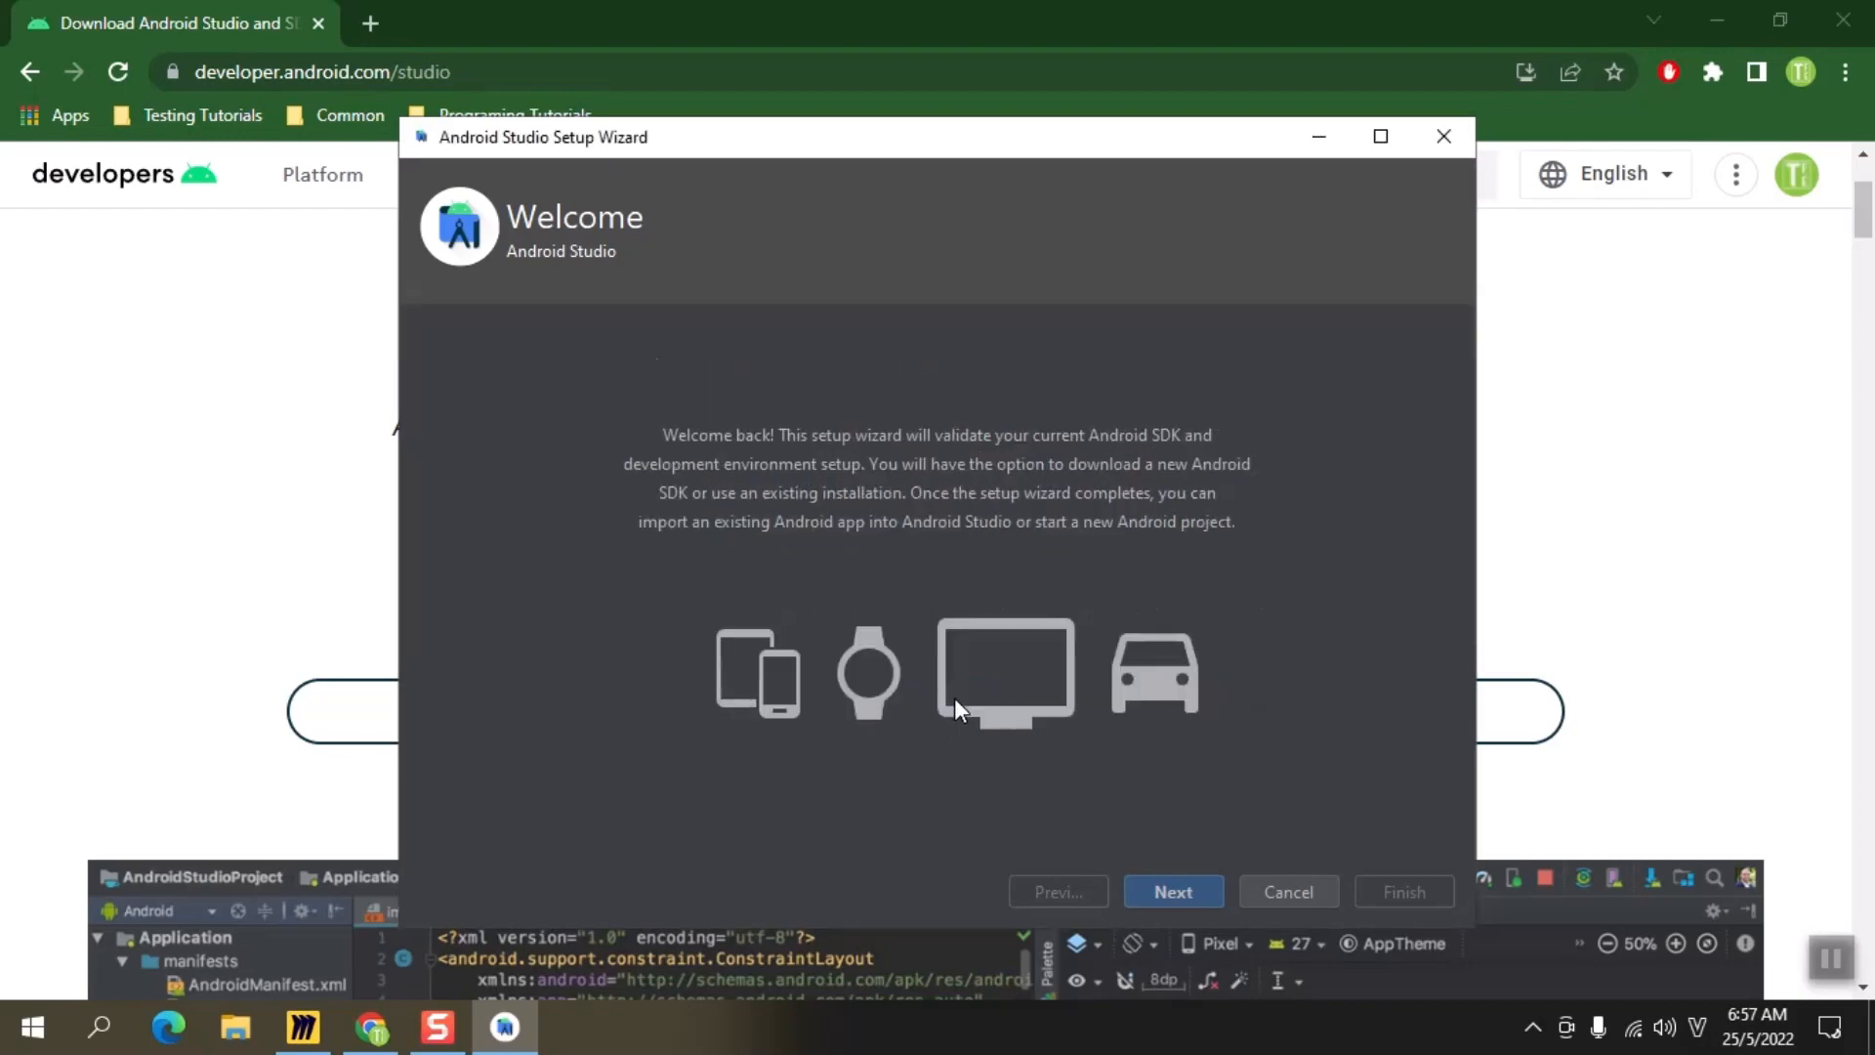
{"action": "left_click", "coordinate": [1191, 893]}
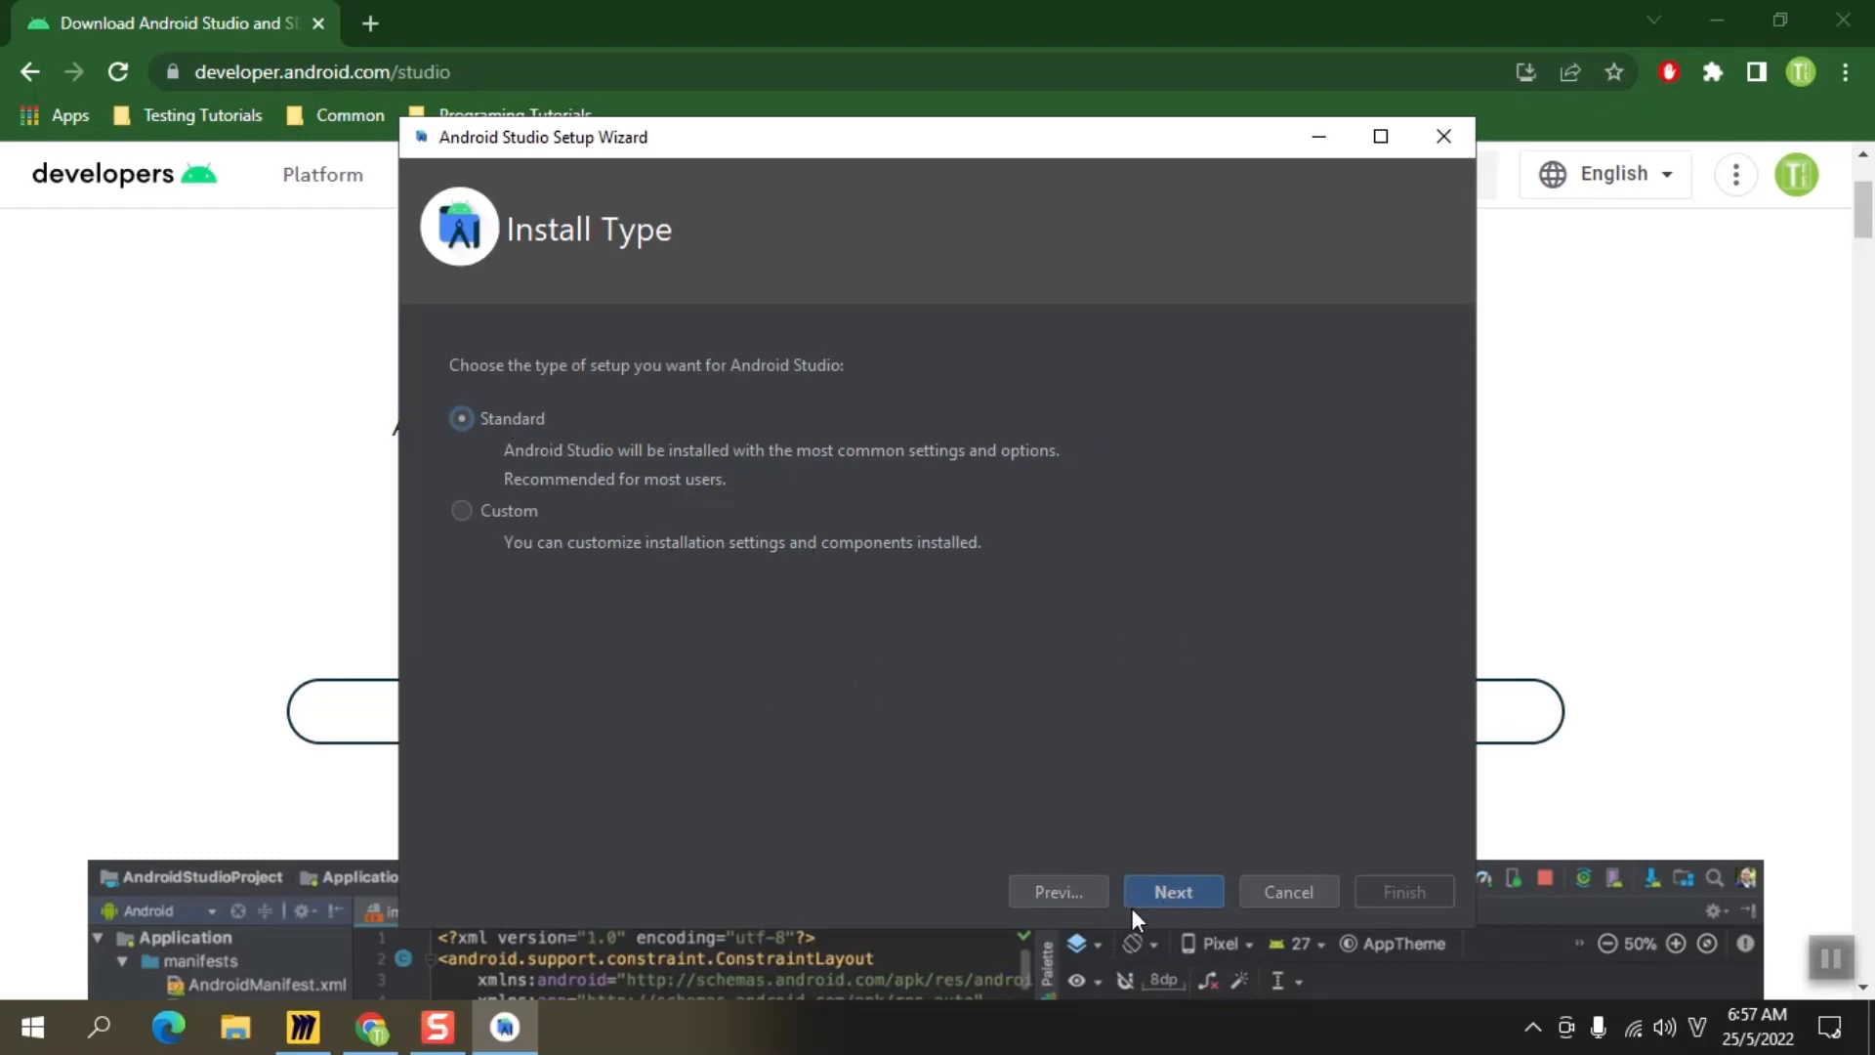
{"action": "left_click", "coordinate": [1170, 892]}
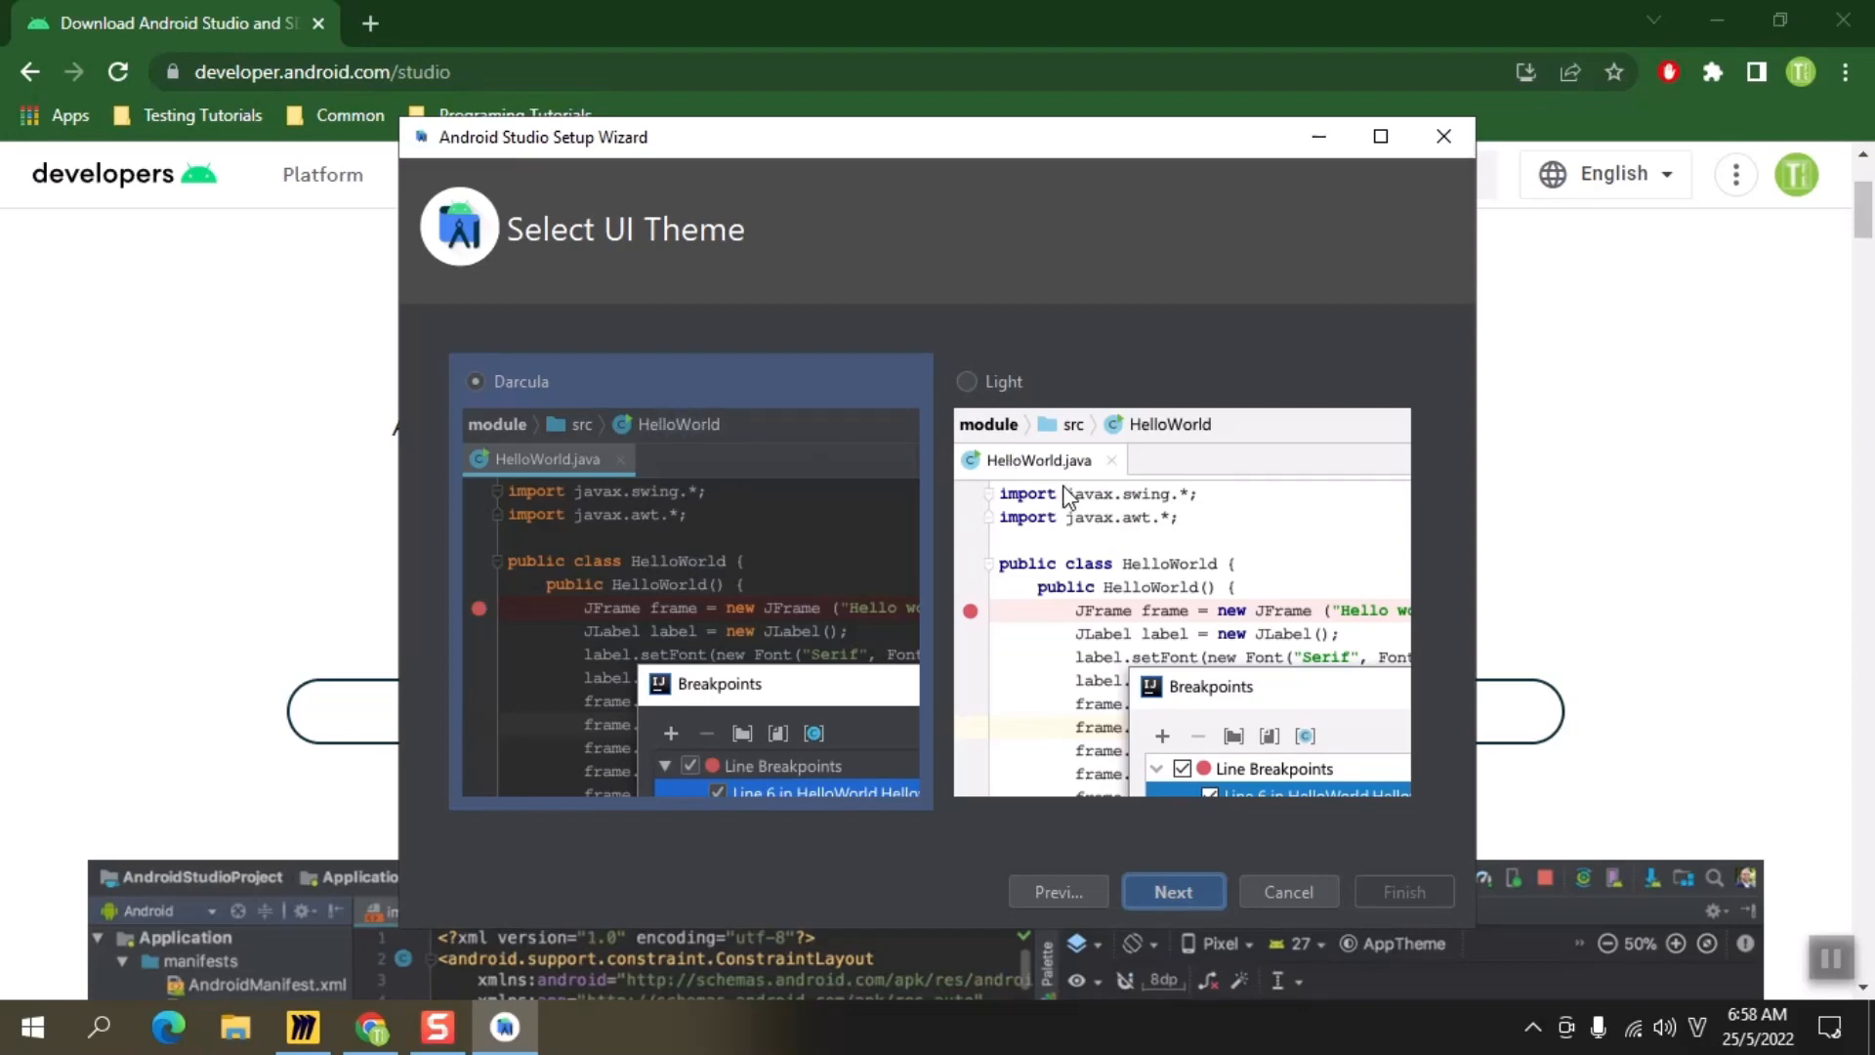
Step: Choose the Light UI theme and accept the listed SDK settings and components
{"action": "left_click", "coordinate": [981, 383]}
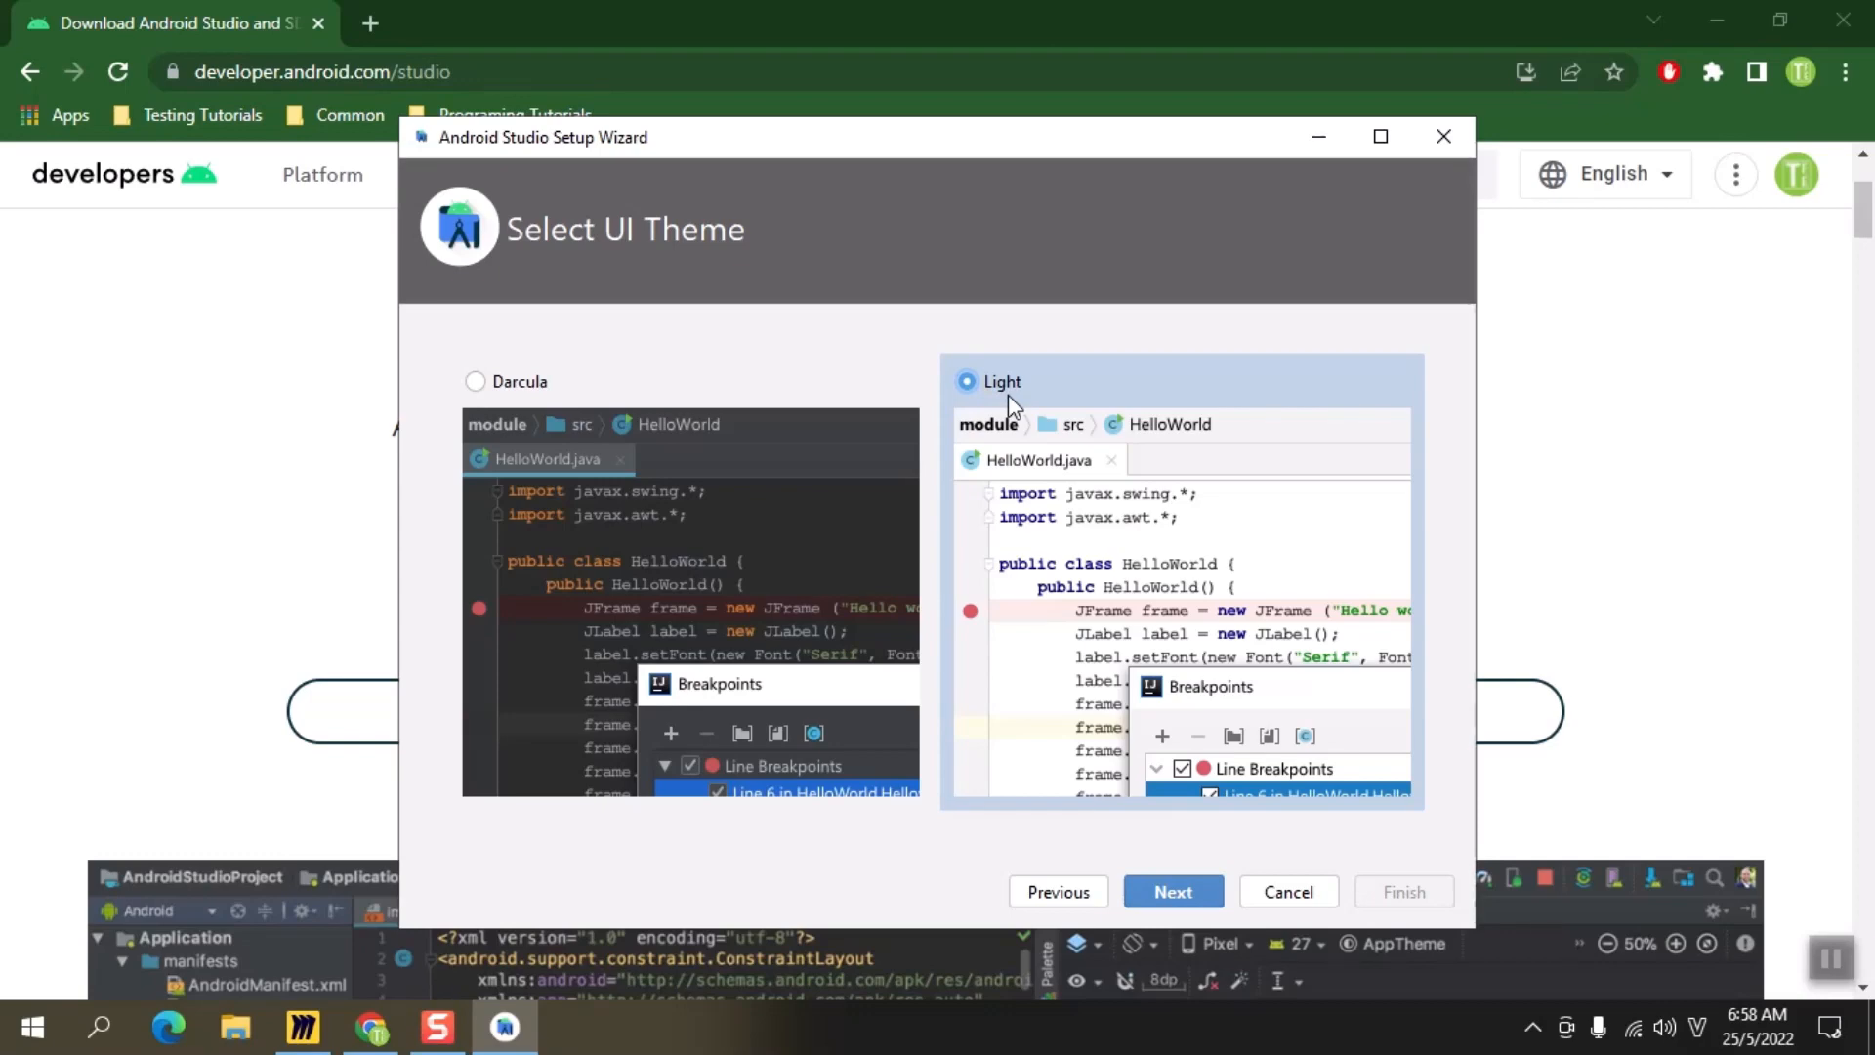
{"action": "left_click", "coordinate": [1160, 900]}
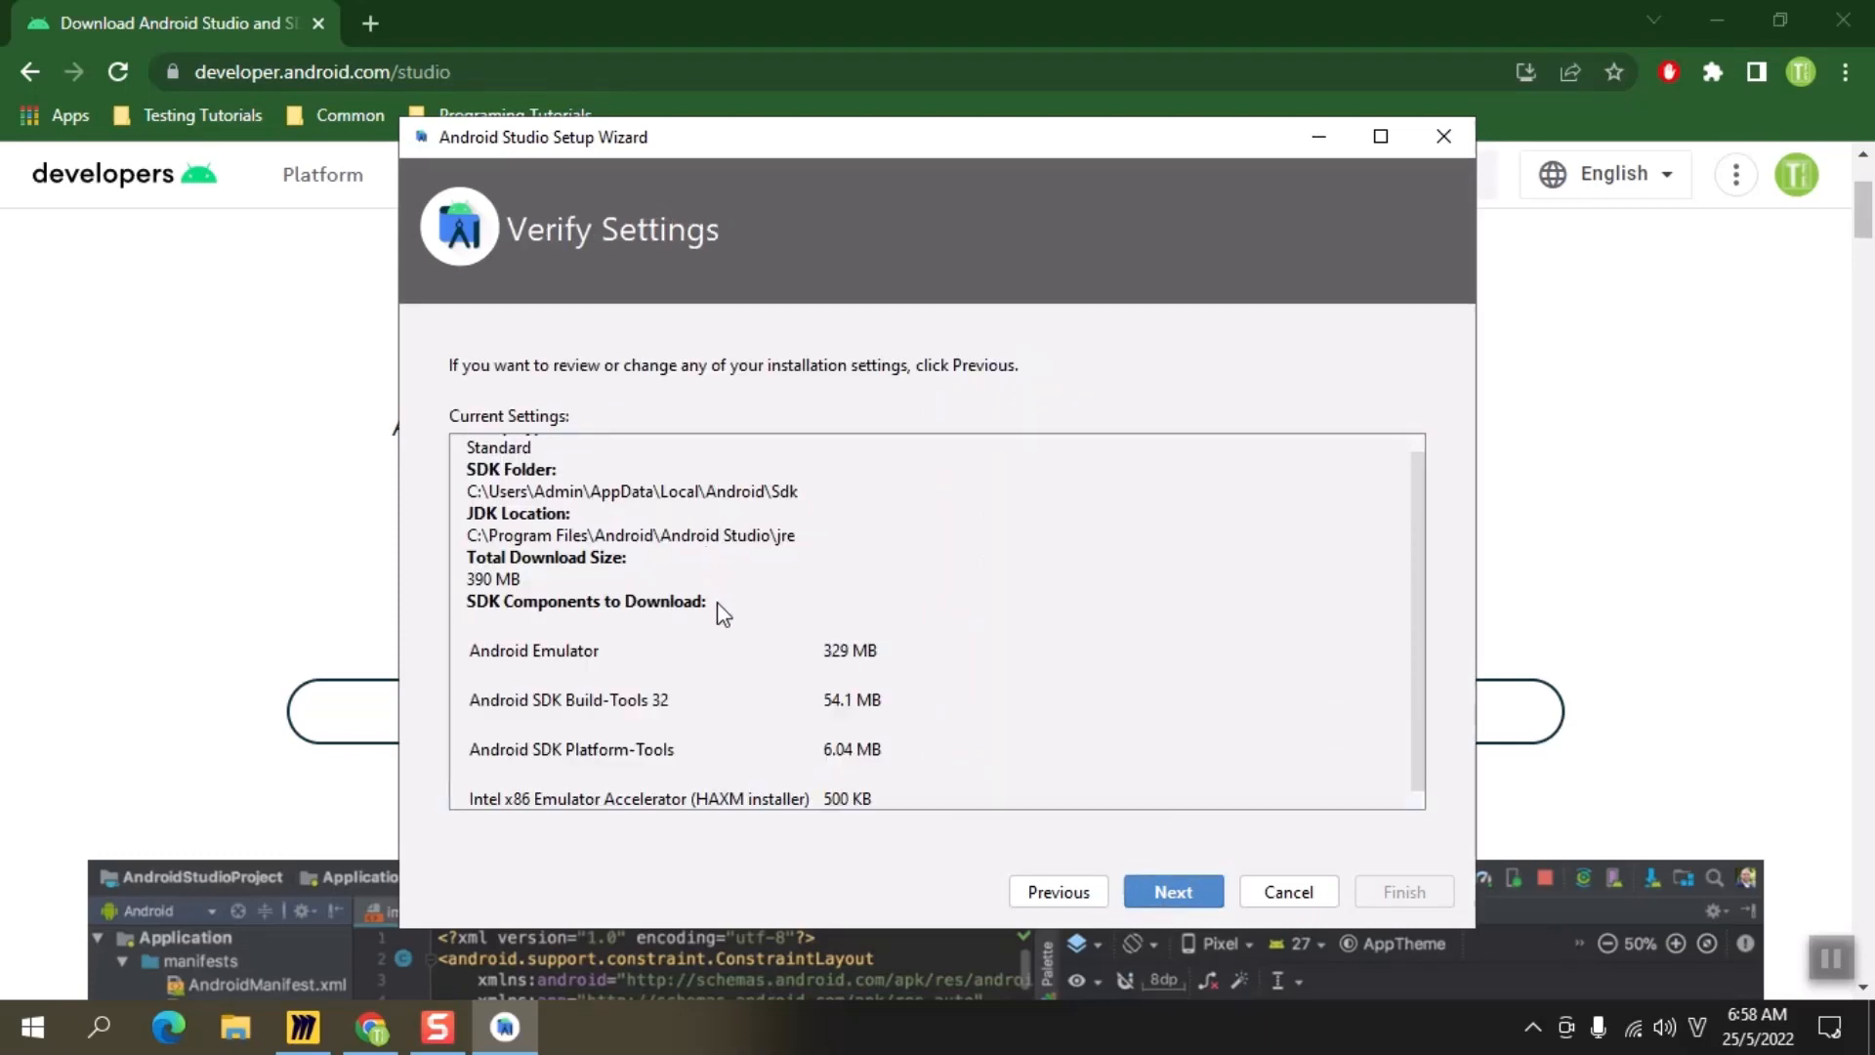
{"action": "scroll", "coordinate": [598, 581], "scroll_direction": "down", "scroll_amount": 1}
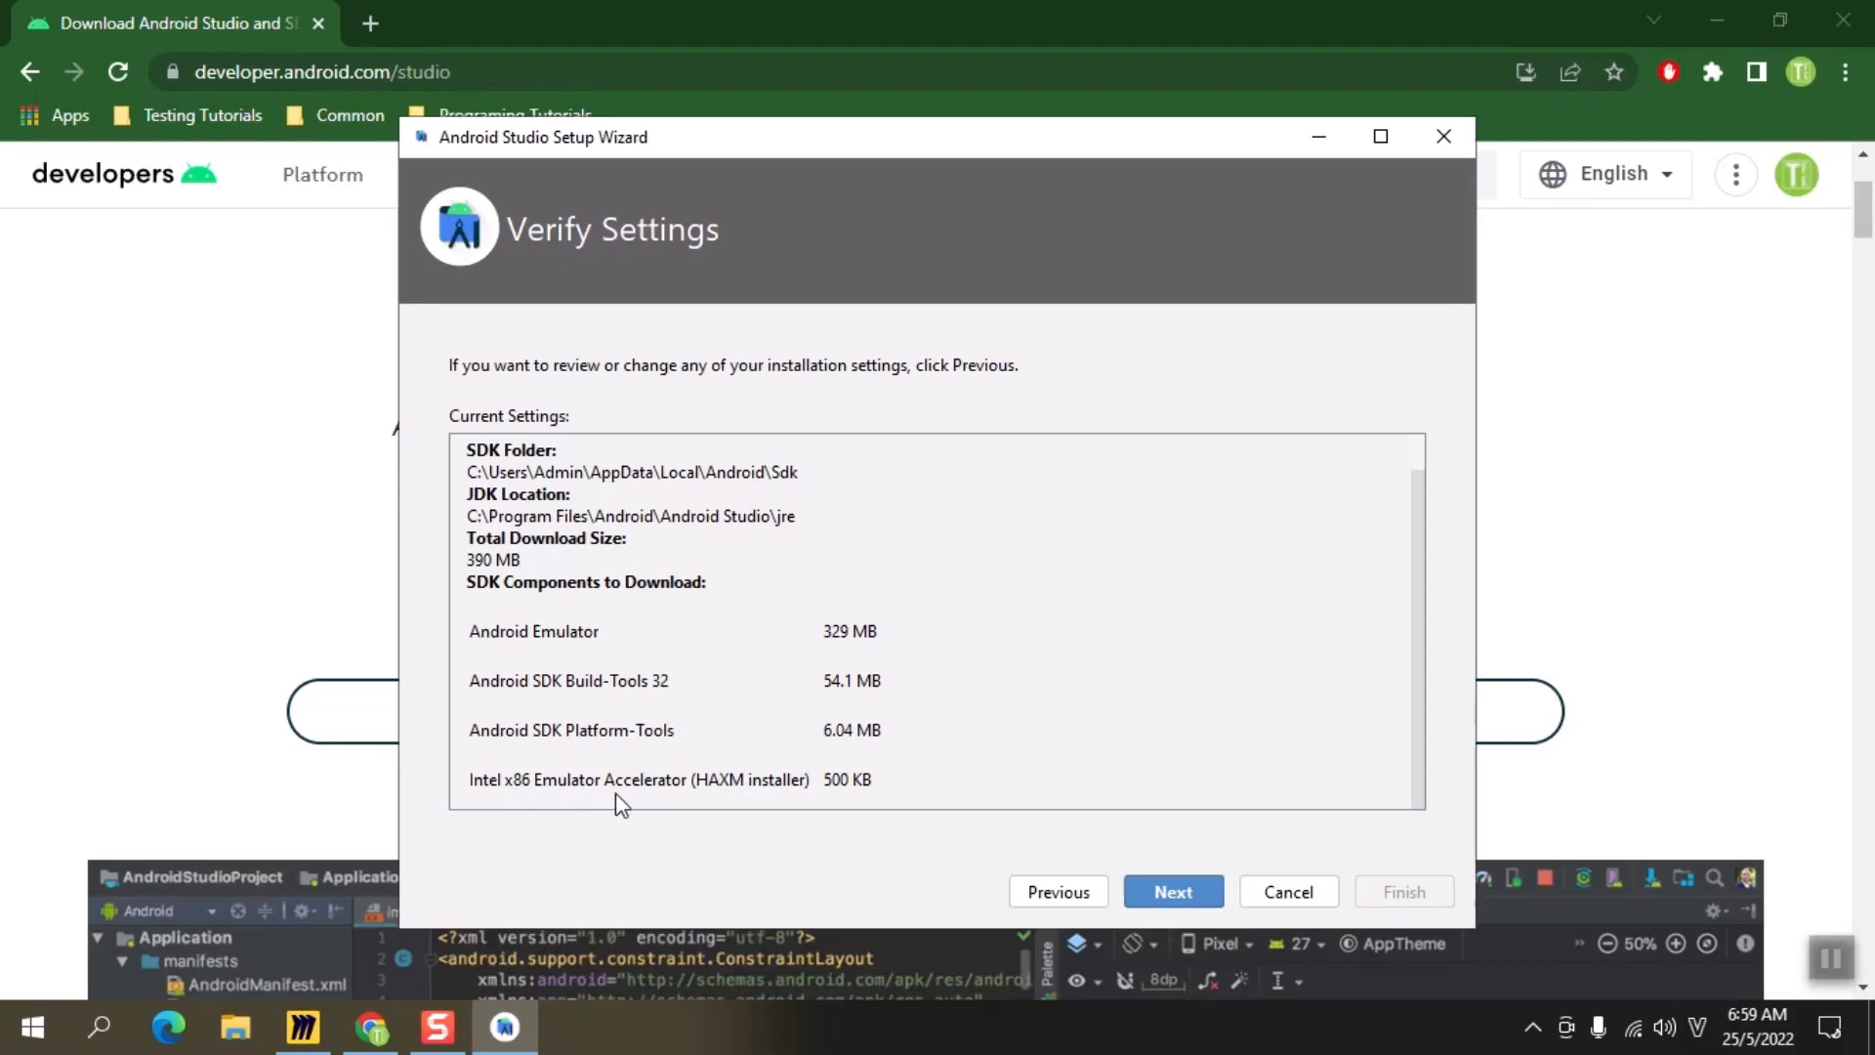
{"action": "left_click", "coordinate": [1197, 896]}
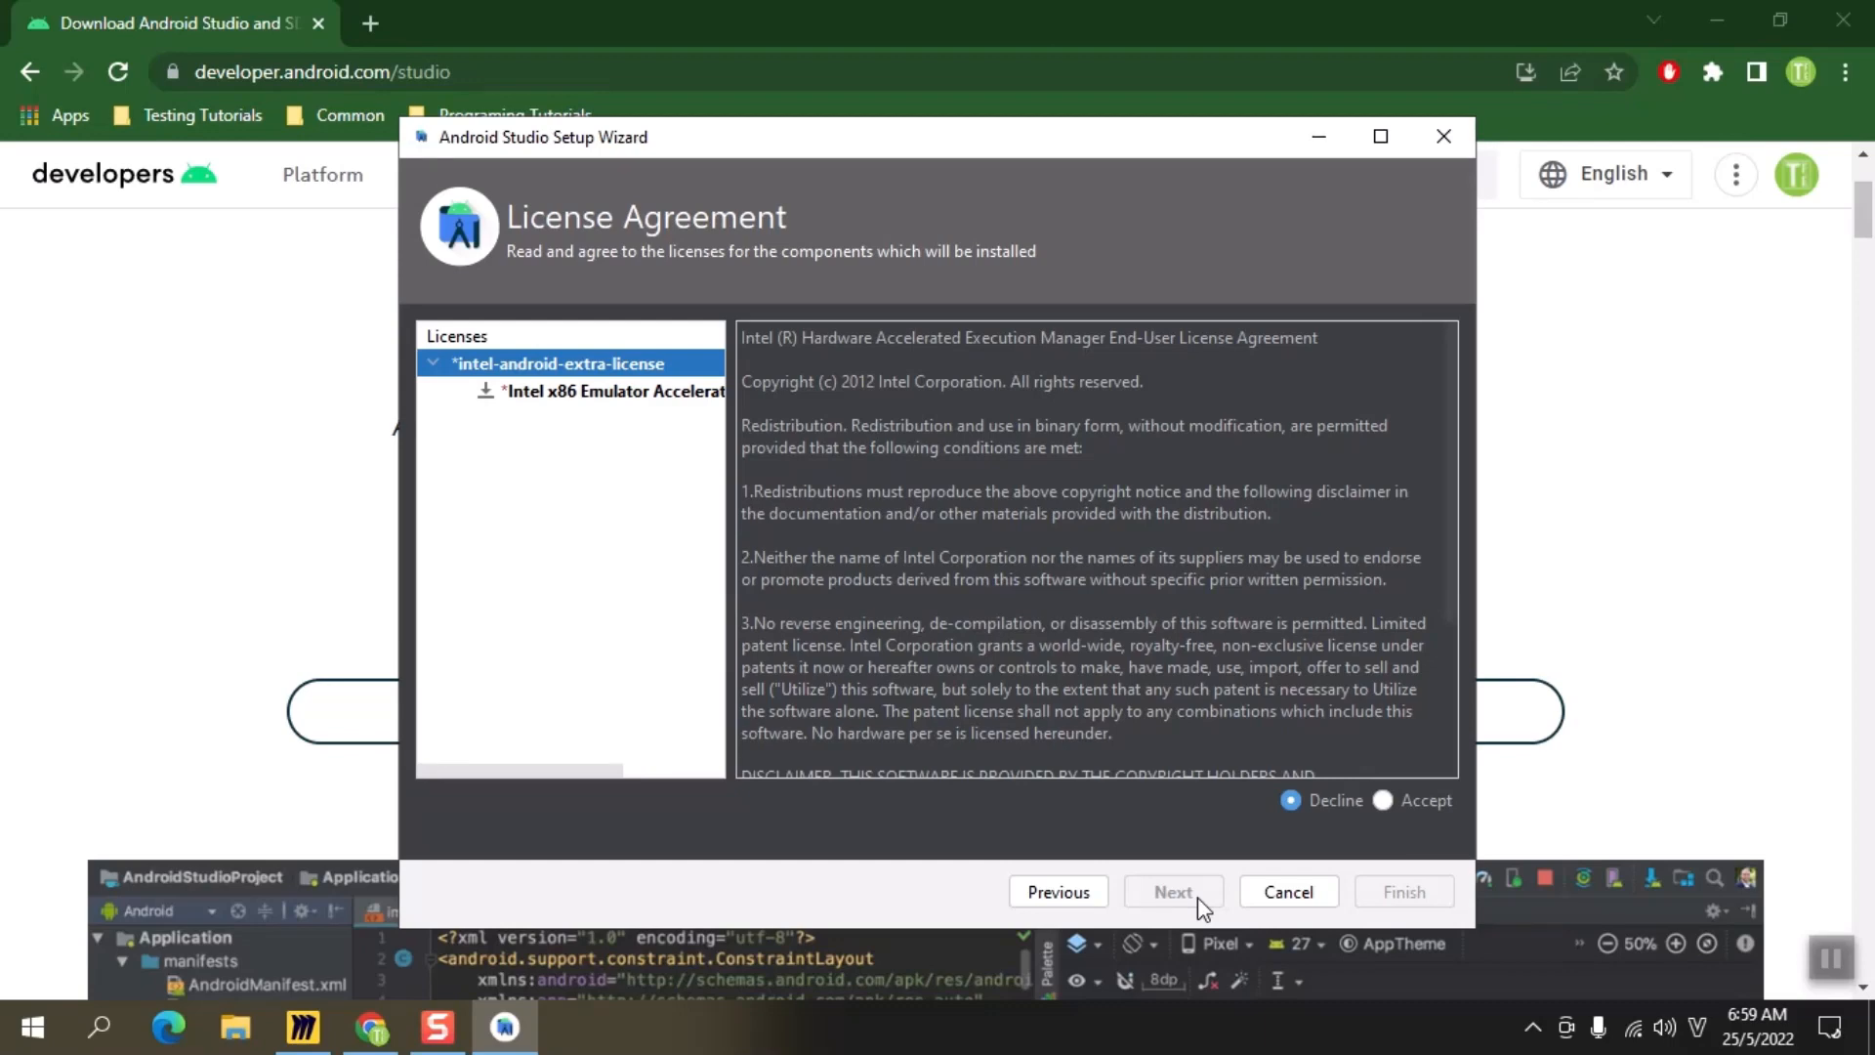
Step: Accept the intel-android-extra-license, download the SDK components and finish the setup wizard
{"action": "left_click", "coordinate": [1383, 801]}
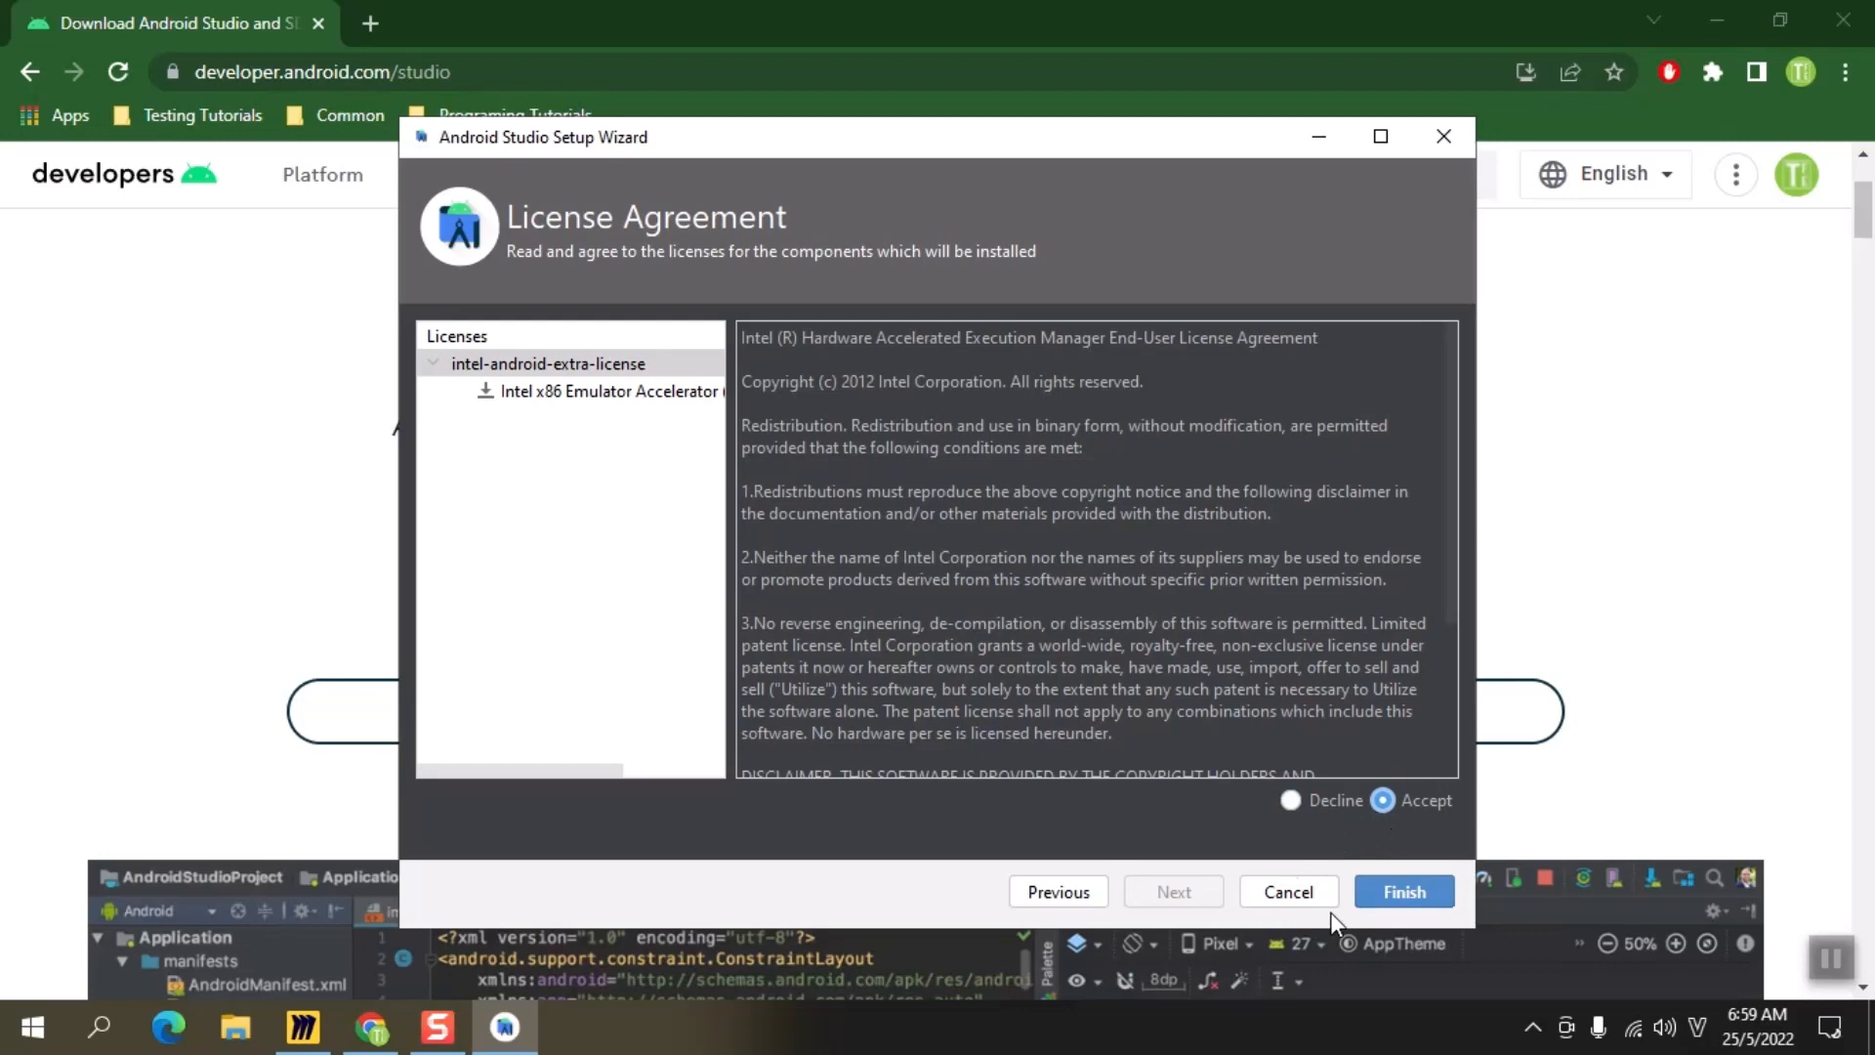
{"action": "left_click", "coordinate": [1409, 891]}
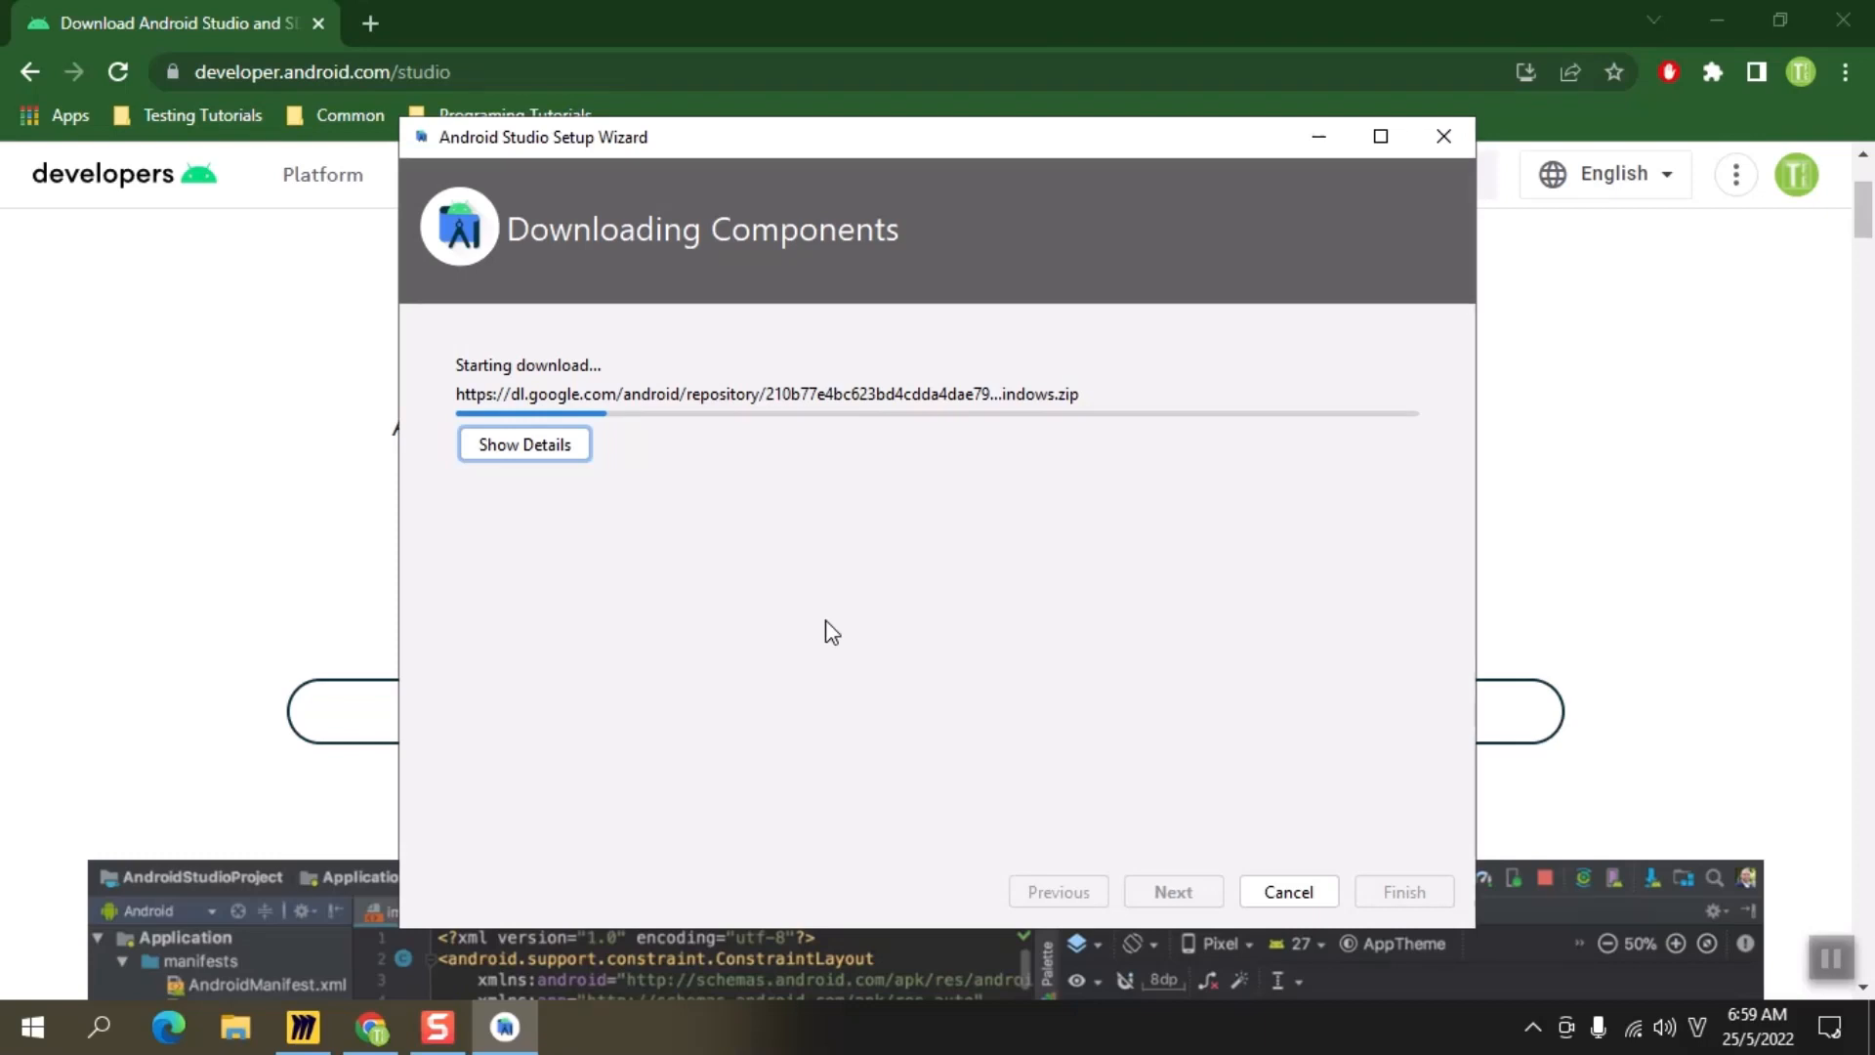
{"action": "left_click", "coordinate": [1831, 957]}
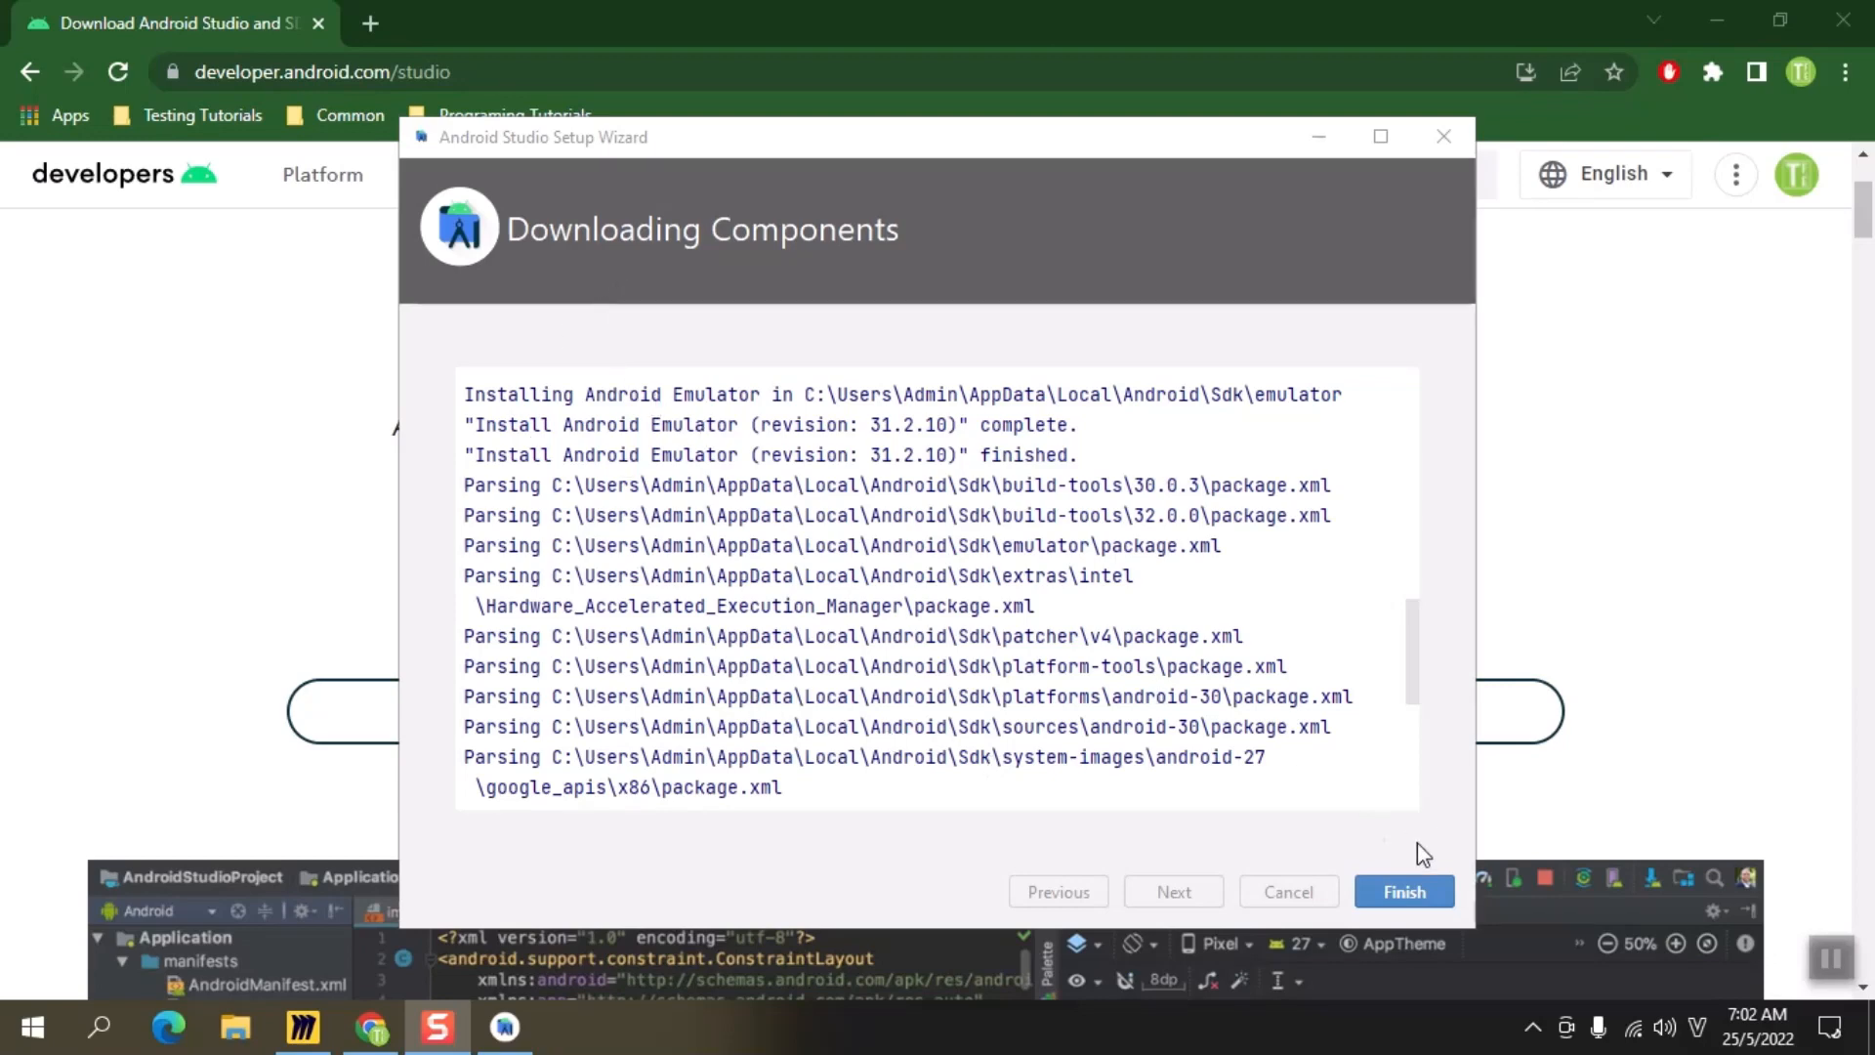
{"action": "left_click", "coordinate": [1400, 893]}
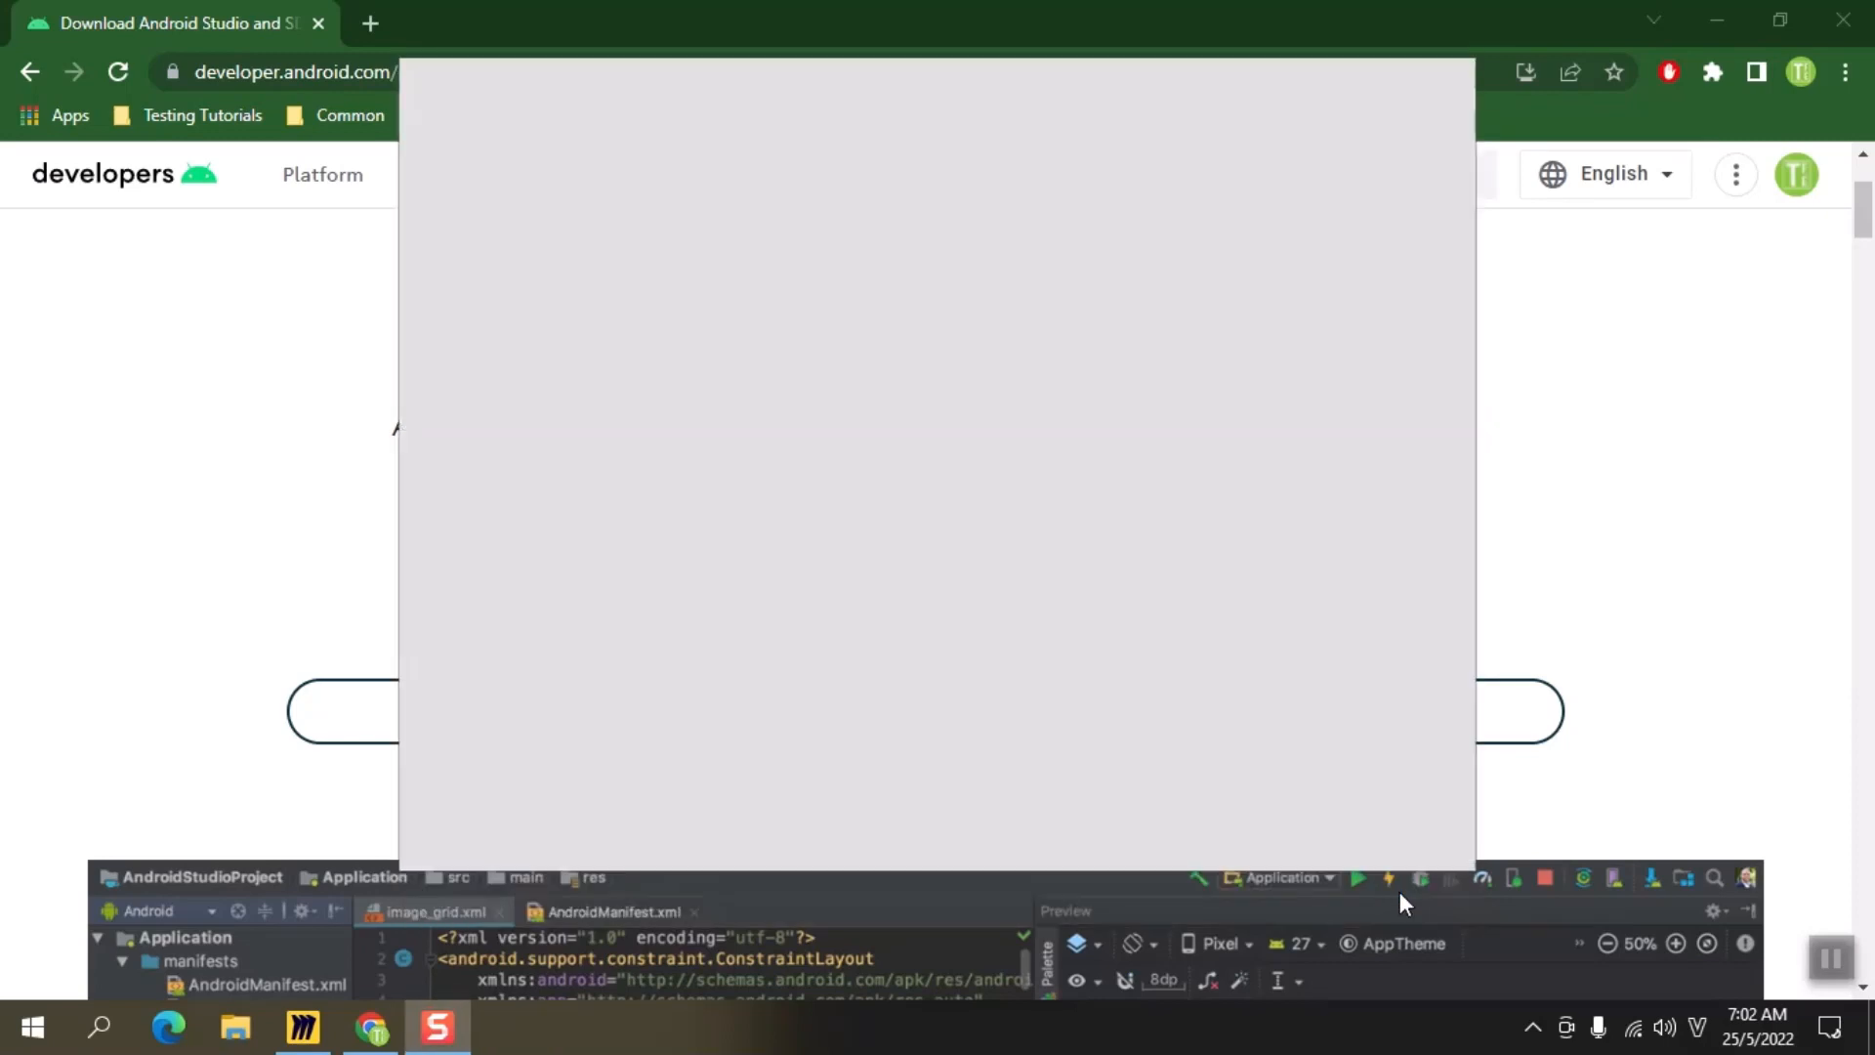